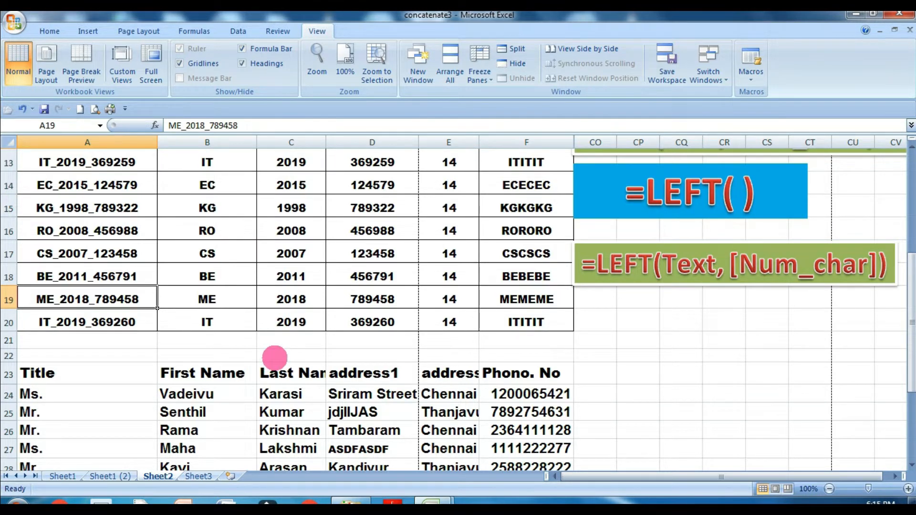
Check the sheet in Print Preview, close the preview, and look over the data rows in Normal view
scroll(282, 360, down, 5)
scroll(293, 368, up, 8)
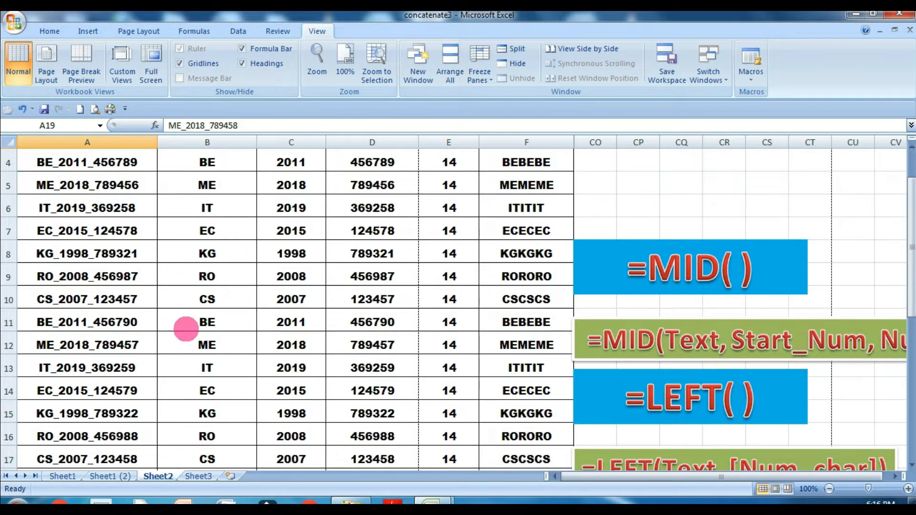
key(ctrl+F2)
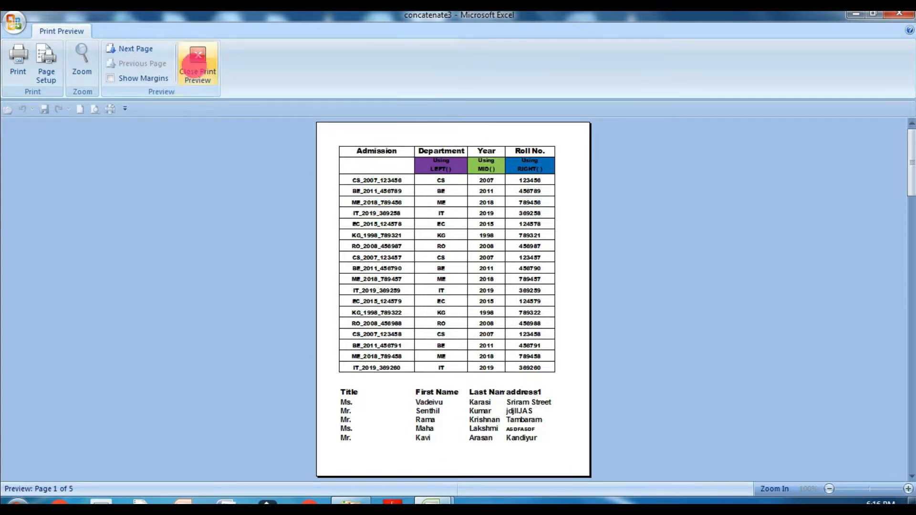
click(197, 65)
scroll(172, 308, down, 3)
scroll(170, 313, up, 3)
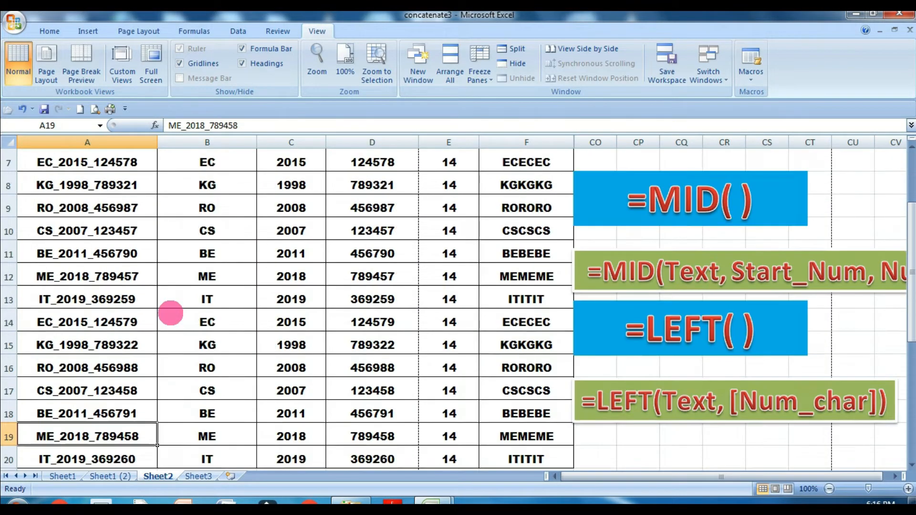
scroll(170, 314, up, 2)
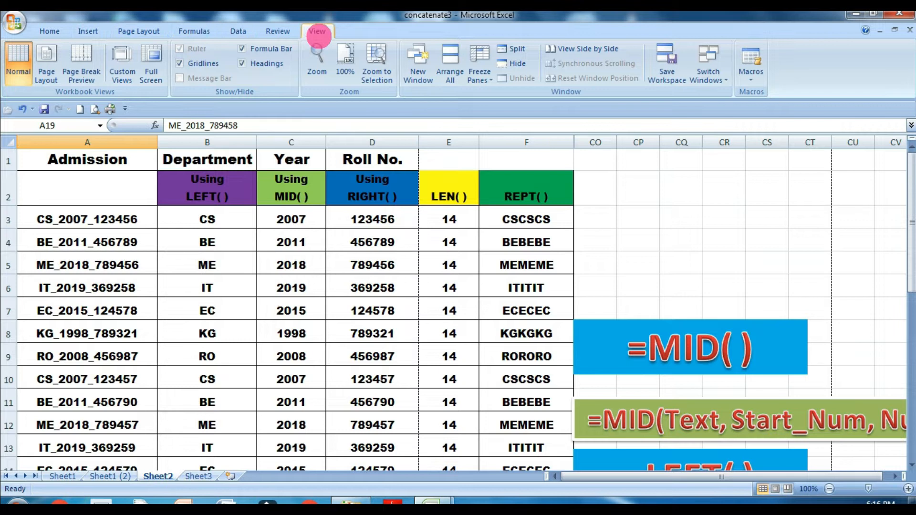
scroll(449, 291, down, 4)
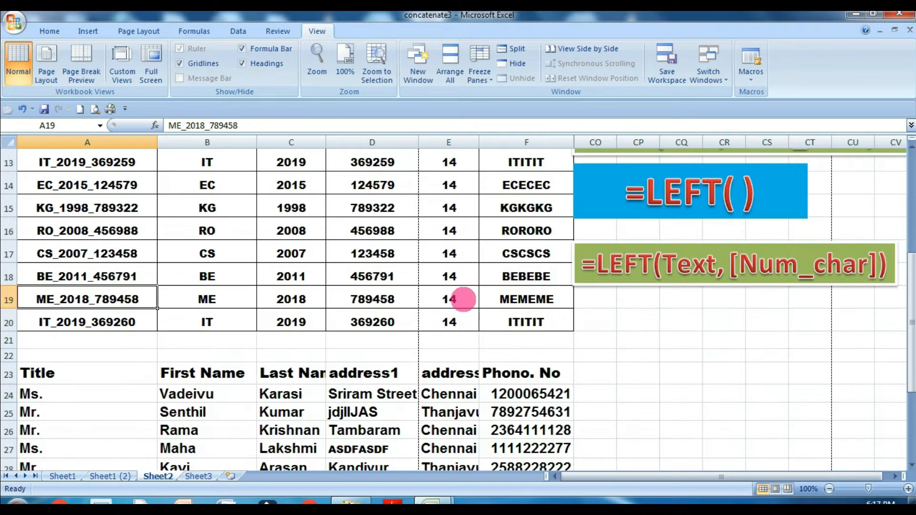
scroll(40, 356, up, 4)
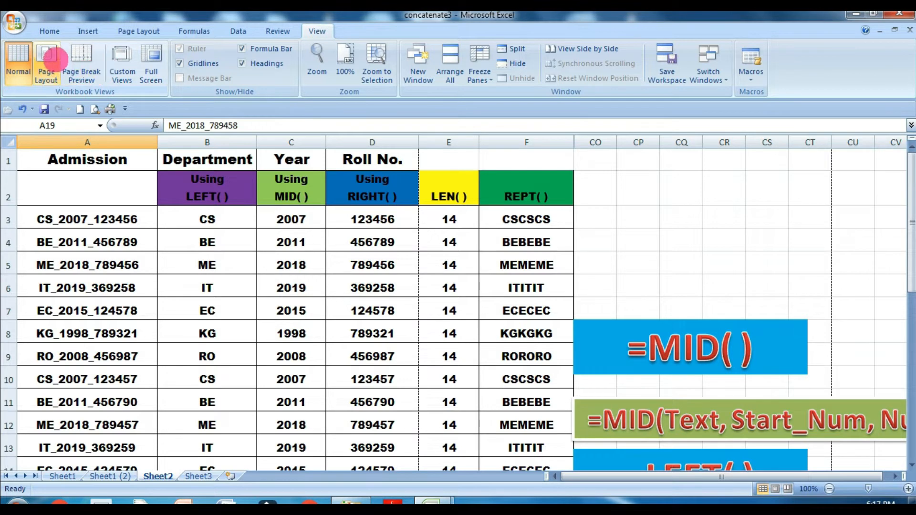
Switch the sheet to Page Layout view and enter the center, left and right footer sections of the first page
click(49, 57)
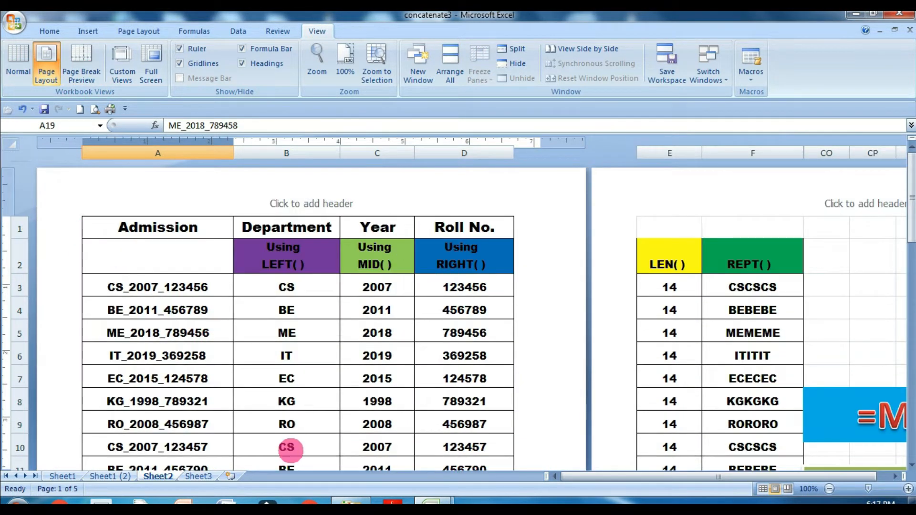
scroll(296, 444, down, 6)
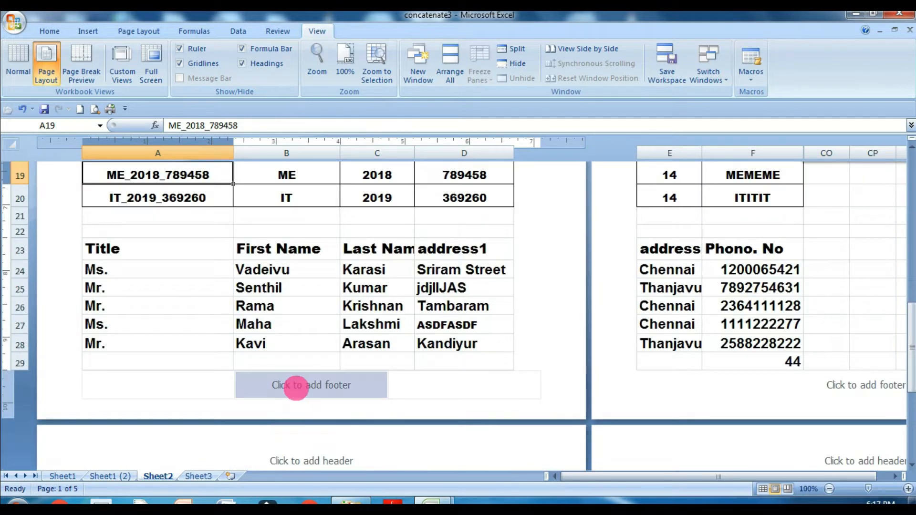
click(304, 385)
click(145, 388)
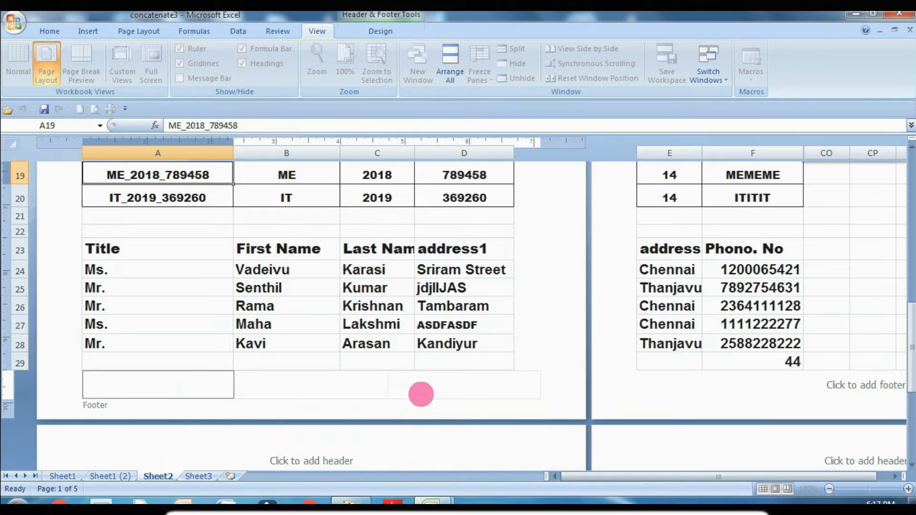
click(427, 386)
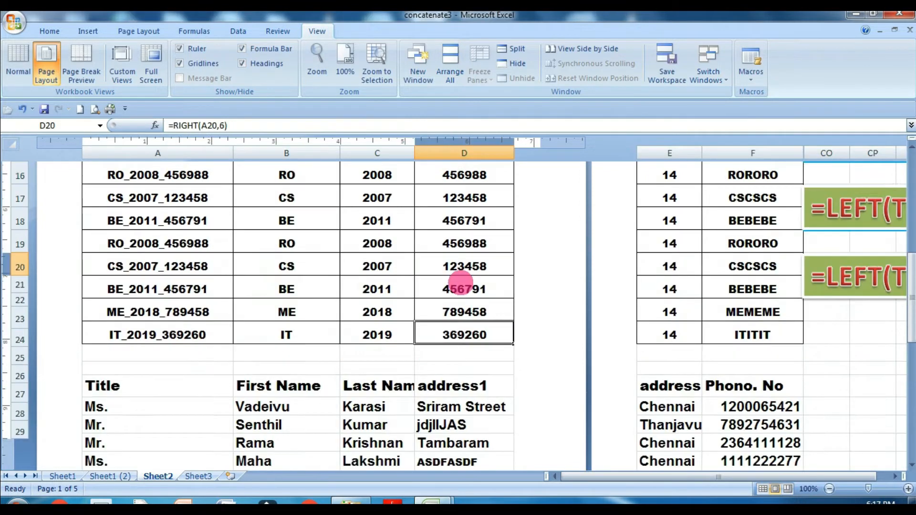
Enter the header sections above the Admission table on the first page, then return to the cells
scroll(461, 283, up, 6)
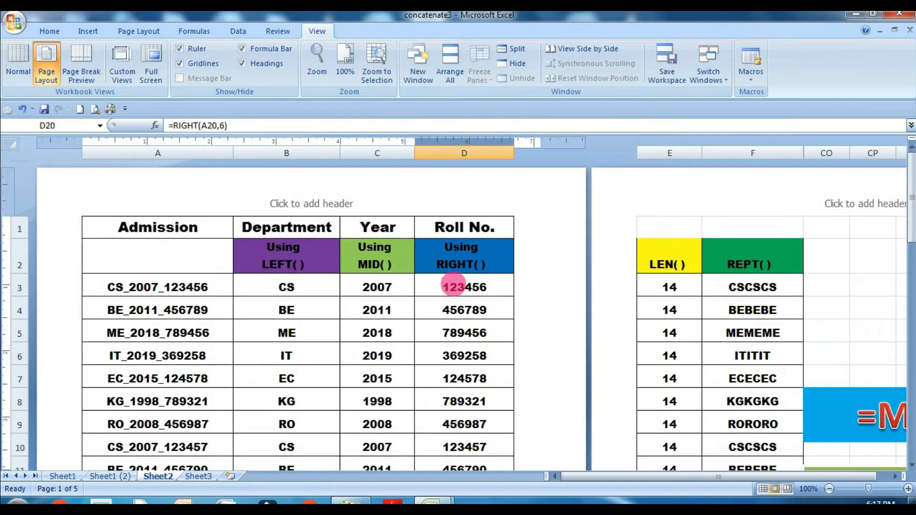
click(414, 205)
click(181, 193)
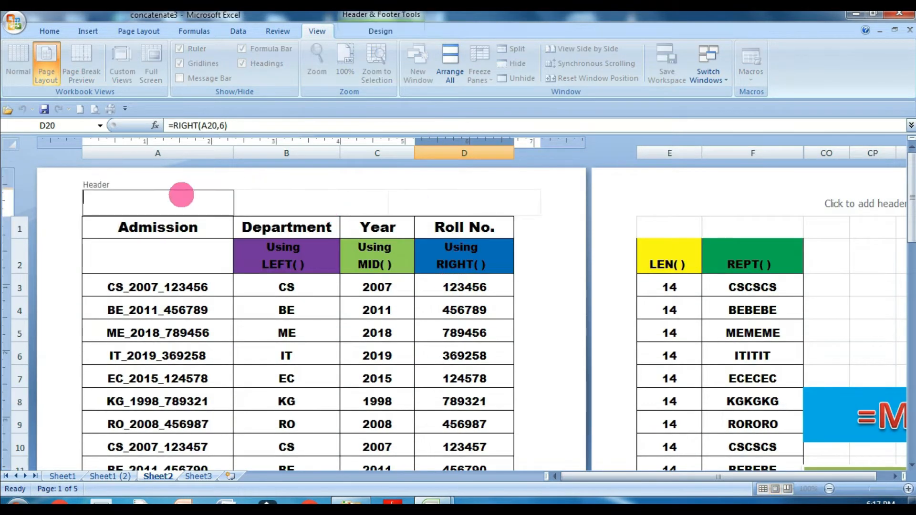
click(317, 311)
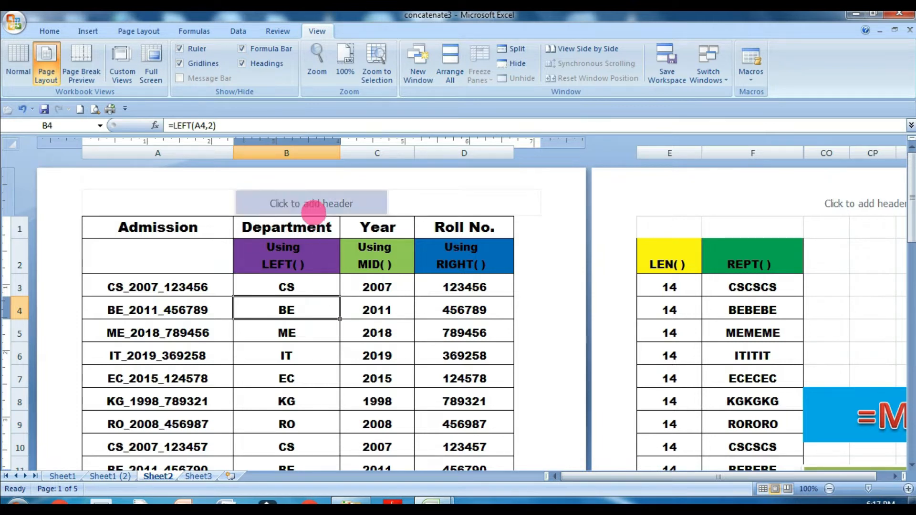
Enter the center footer section below the first page's address list, then return to the worksheet cells
scroll(350, 368, down, 5)
scroll(287, 372, up, 1)
scroll(287, 371, down, 5)
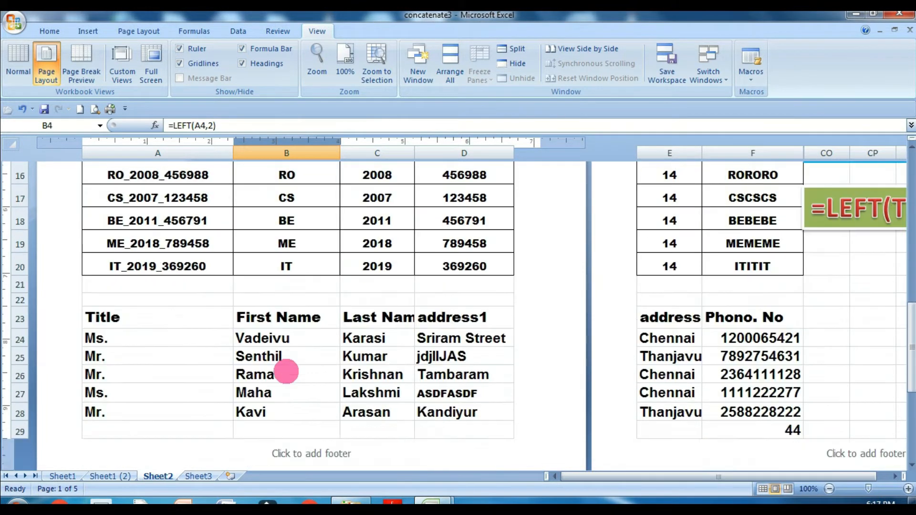
click(311, 275)
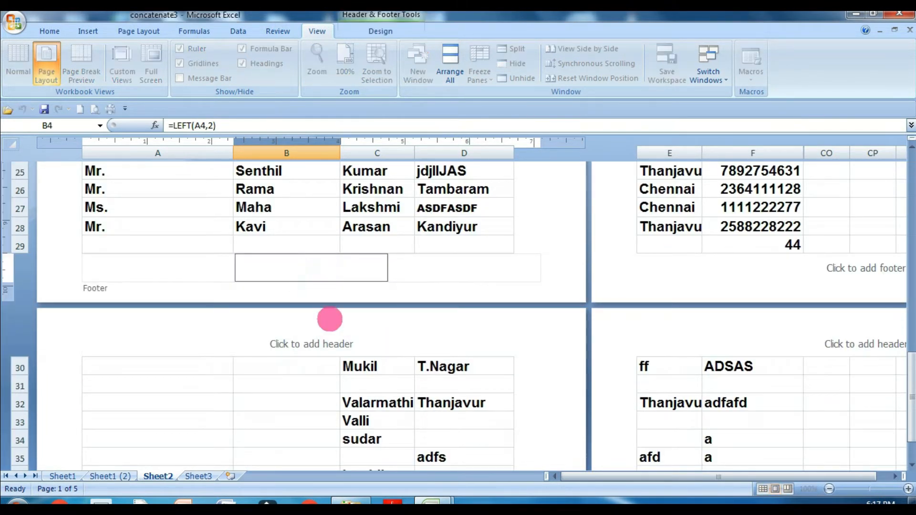
click(314, 212)
scroll(315, 215, up, 3)
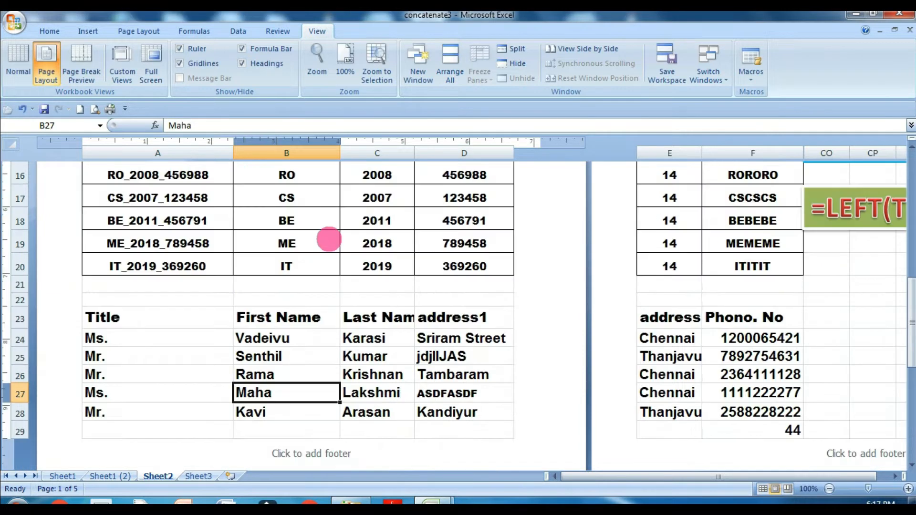
click(317, 239)
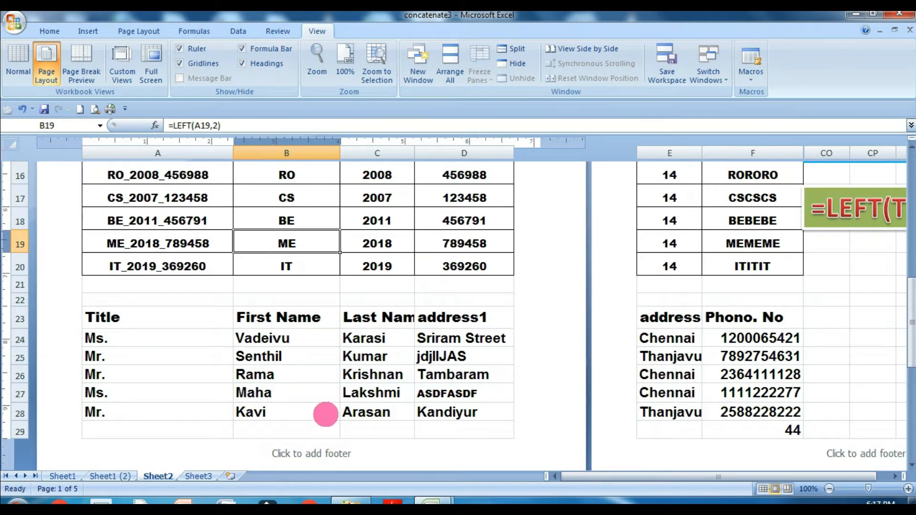
scroll(310, 382, down, 2)
click(317, 320)
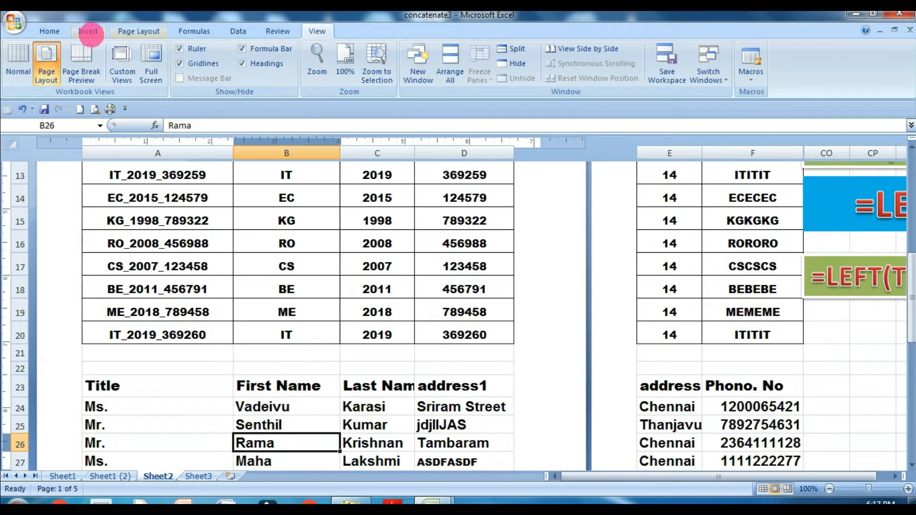
Open the first page's center footer section, display the Header & Footer design tools, and leave the footer
scroll(352, 362, down, 4)
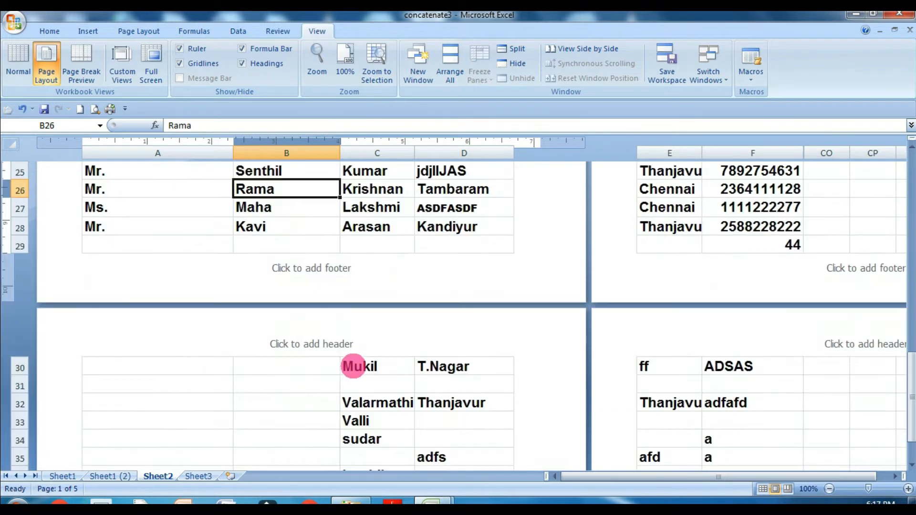
click(319, 269)
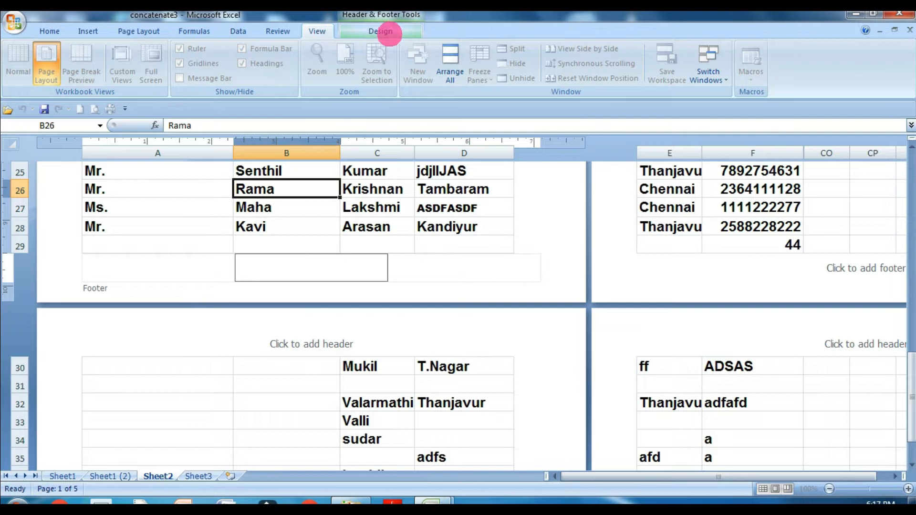
click(378, 31)
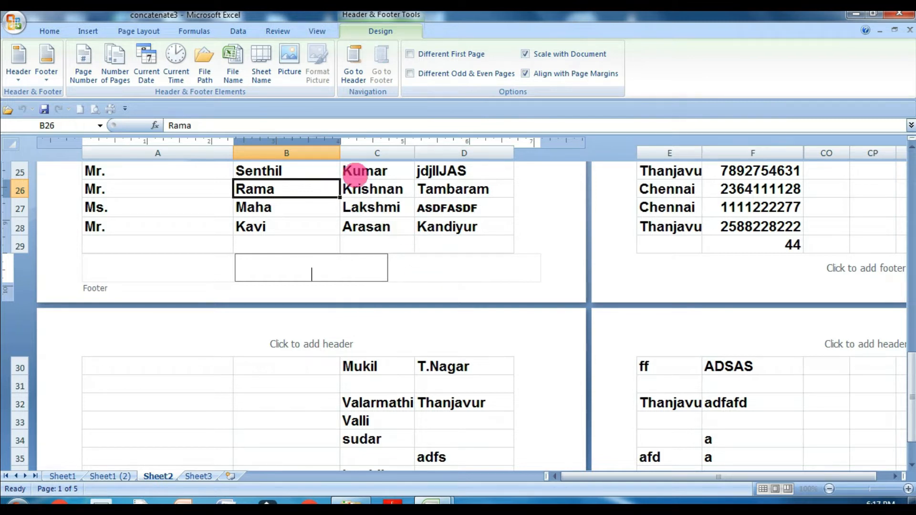
click(359, 175)
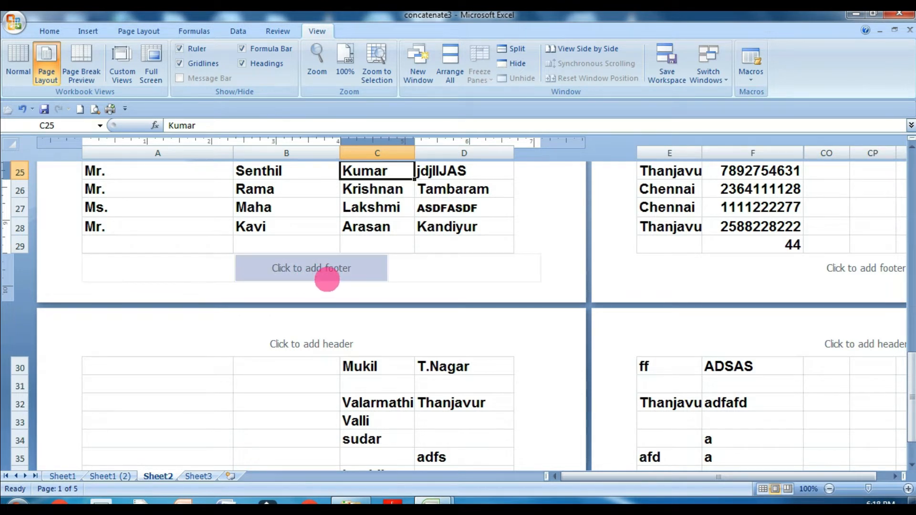
Go through the first page's center, right and left footer sections without entering content, then exit the footer
click(325, 276)
click(415, 267)
click(169, 266)
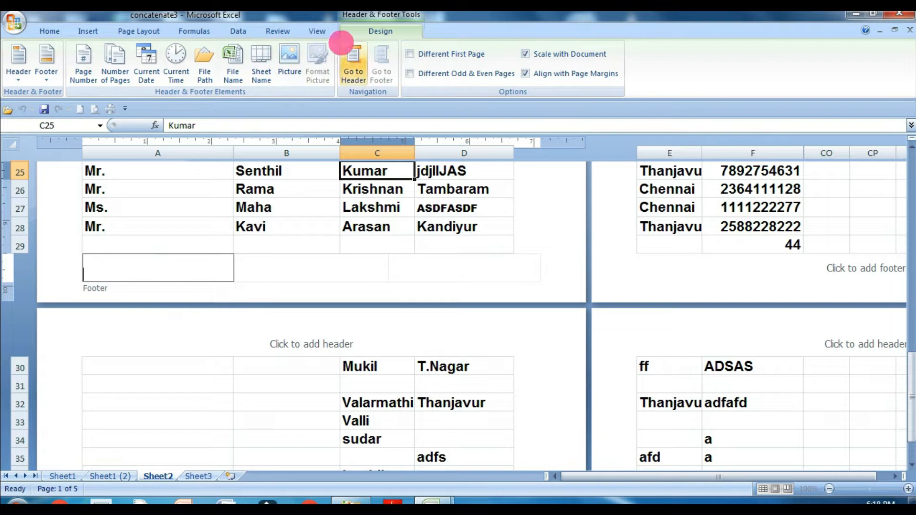
click(301, 190)
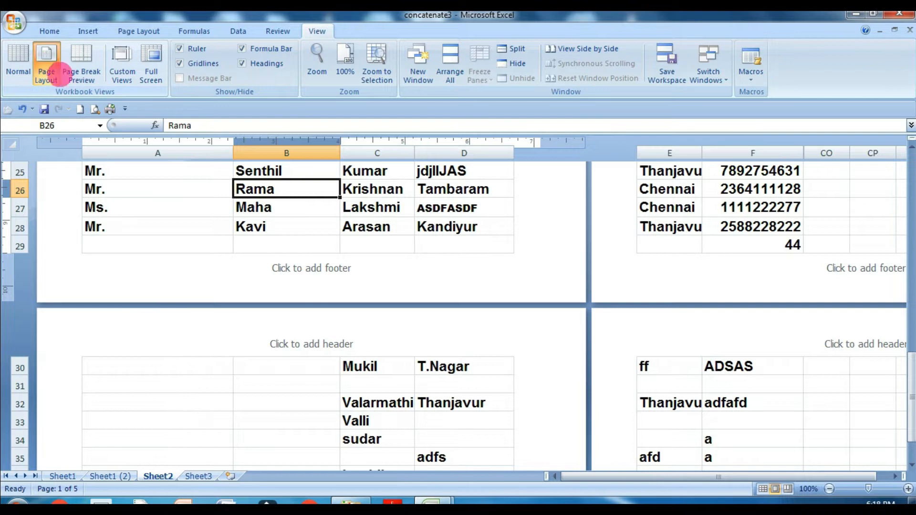
Toggle to Normal view and back to Page Layout view, and insert the Page Number element in the first page's center footer section
click(19, 62)
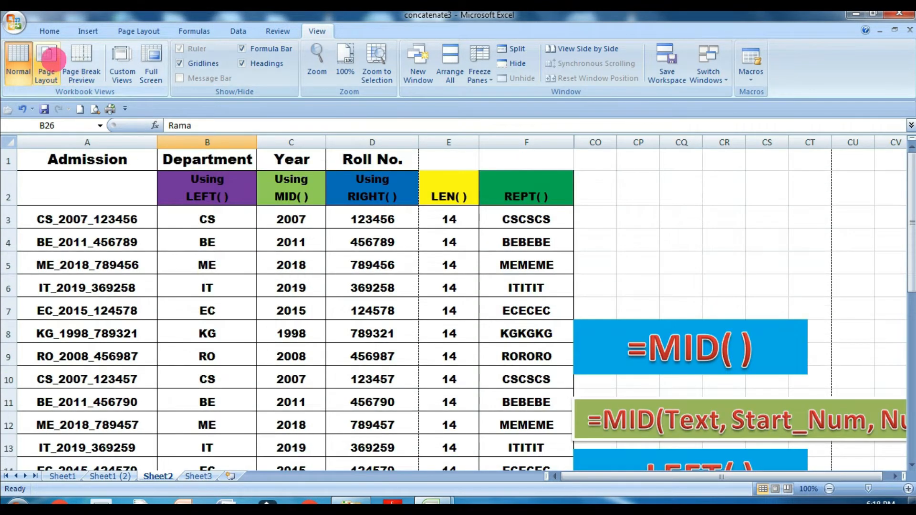
click(46, 57)
scroll(337, 328, up, 1)
scroll(338, 327, down, 4)
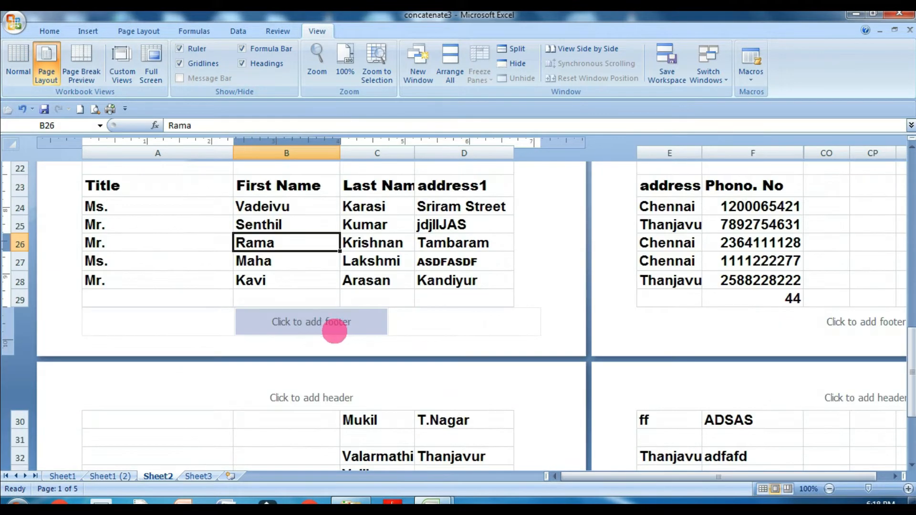
click(328, 326)
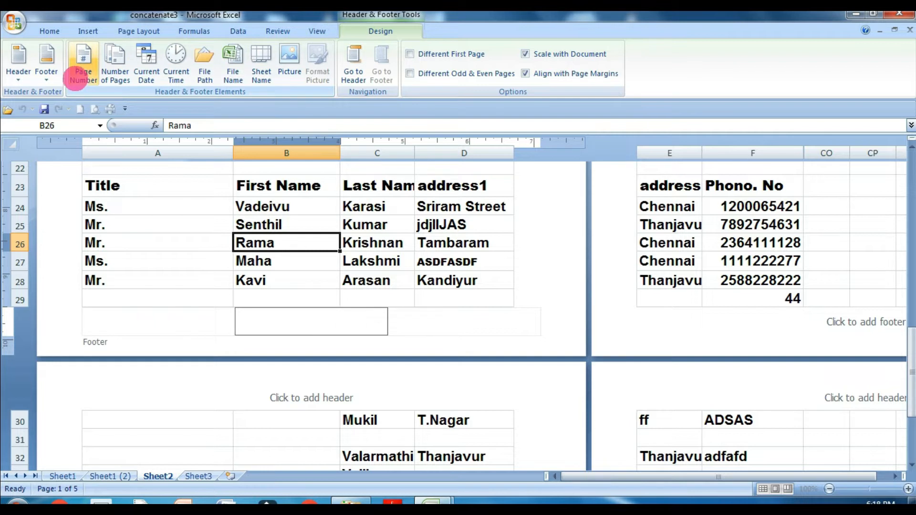
click(83, 61)
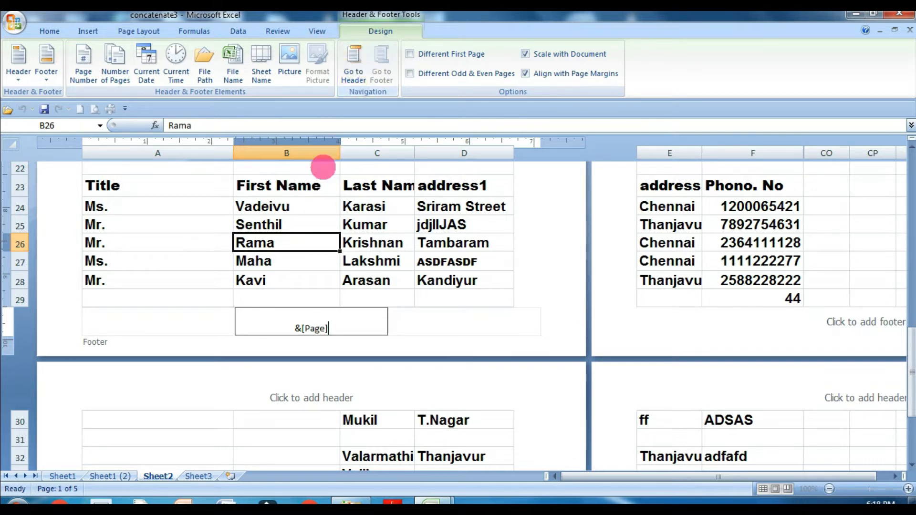
click(297, 208)
Examine the page numbers in the footers of all the sheet's pages
scroll(523, 351, down, 3)
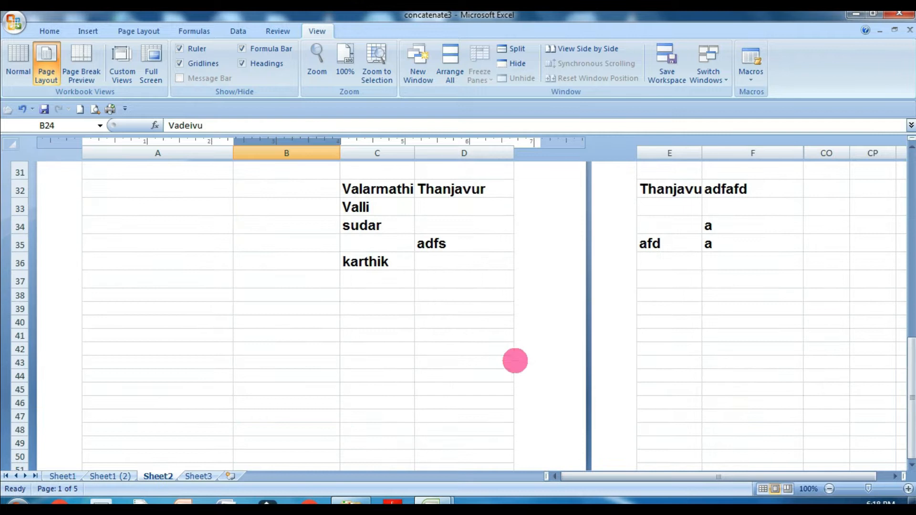
scroll(368, 407, down, 10)
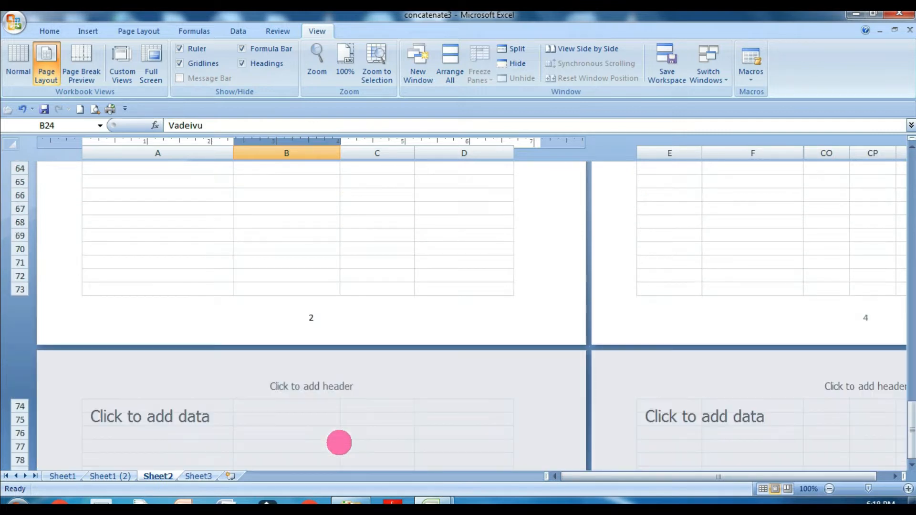
scroll(600, 365, up, 15)
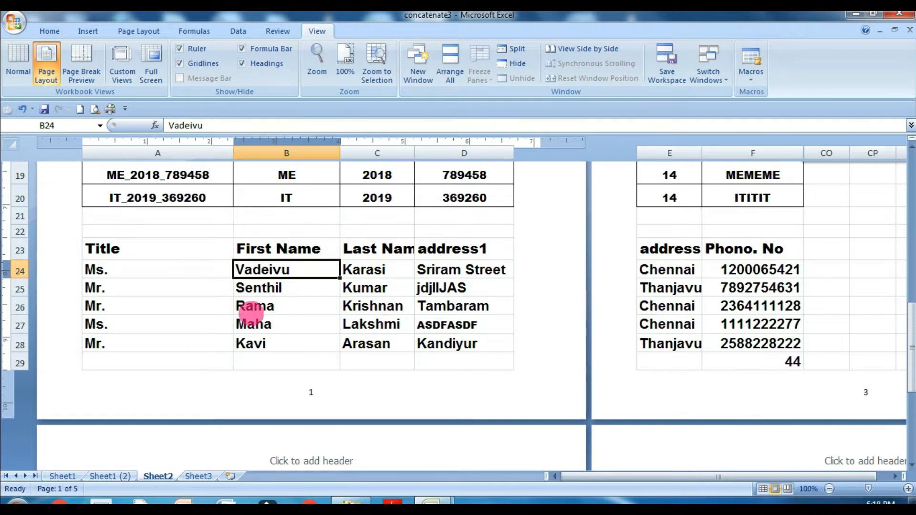
scroll(442, 327, down, 2)
scroll(442, 328, down, 2)
scroll(377, 329, up, 3)
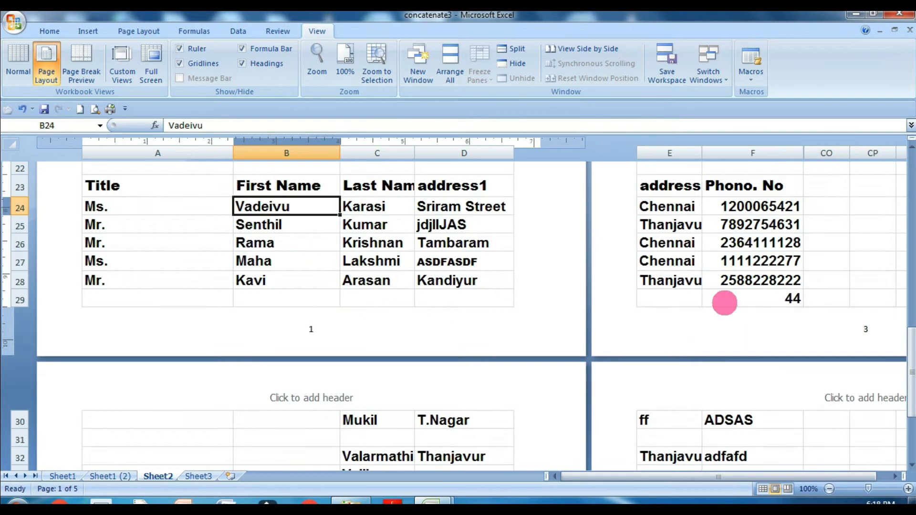
scroll(400, 358, down, 6)
scroll(373, 357, up, 4)
scroll(373, 357, up, 3)
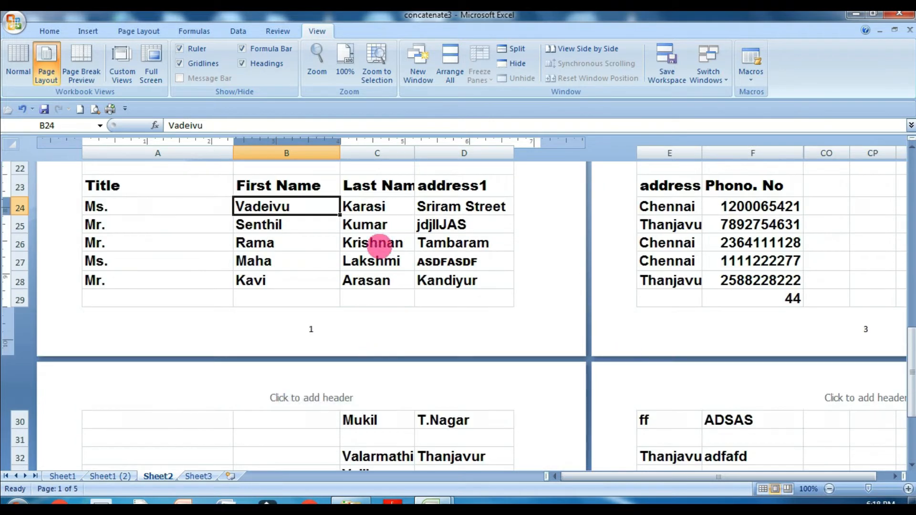
scroll(380, 246, down, 4)
scroll(782, 274, up, 3)
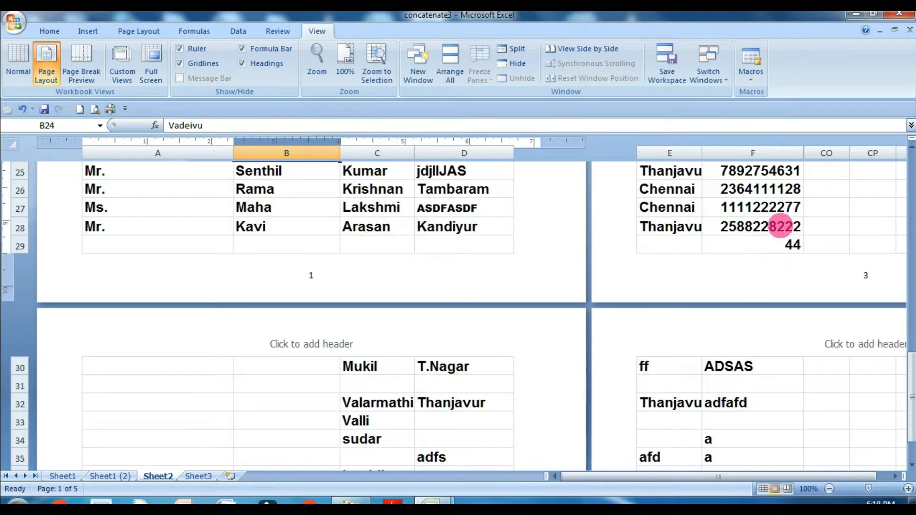
scroll(759, 401, down, 12)
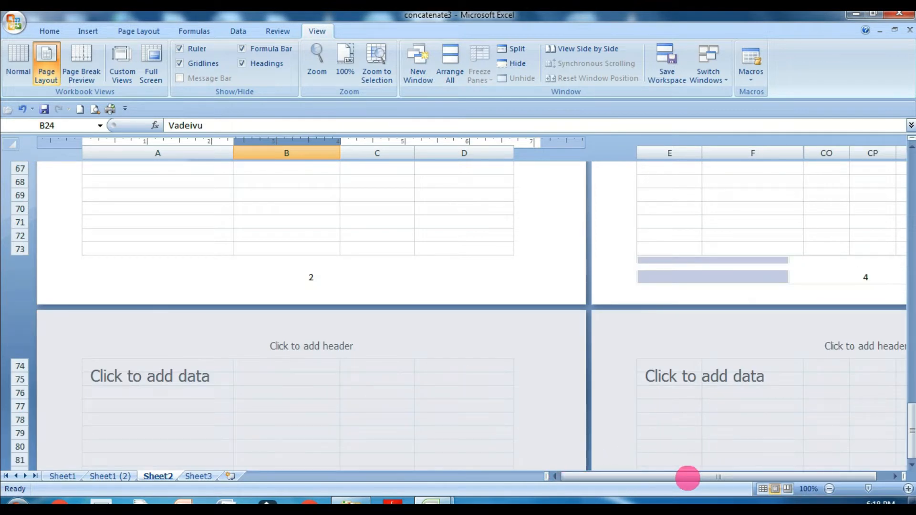
Extend the first page's center footer to read "&[Page] of &[Pages]" using the Number of Pages element, and leave the footer
scroll(349, 292, up, 3)
scroll(350, 296, up, 12)
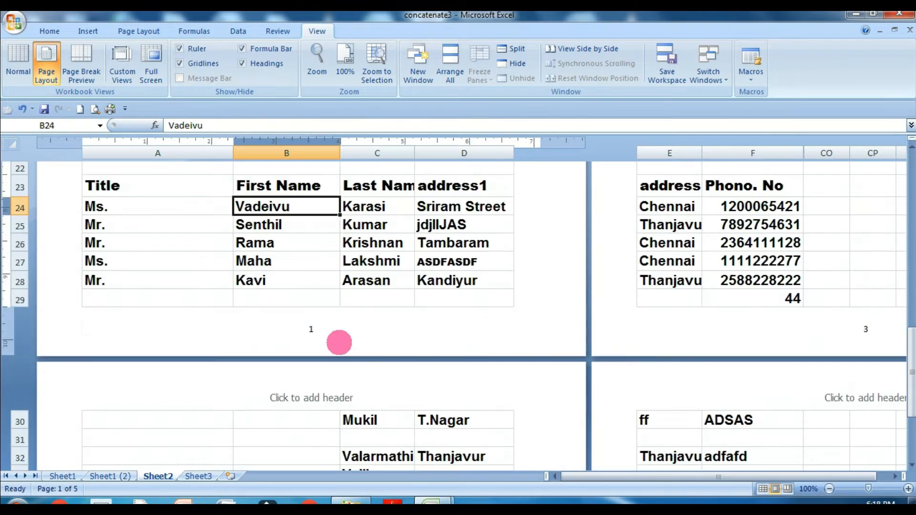
click(331, 334)
click(352, 330)
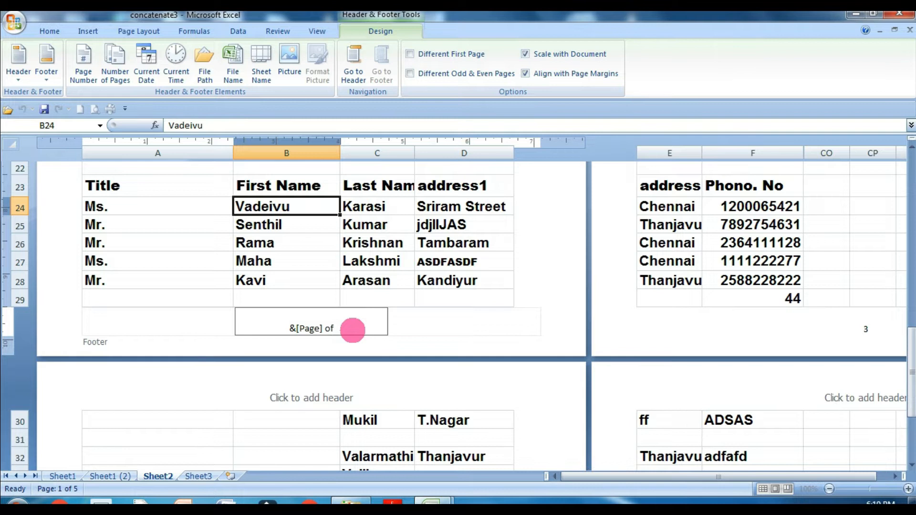
text(of)
click(115, 74)
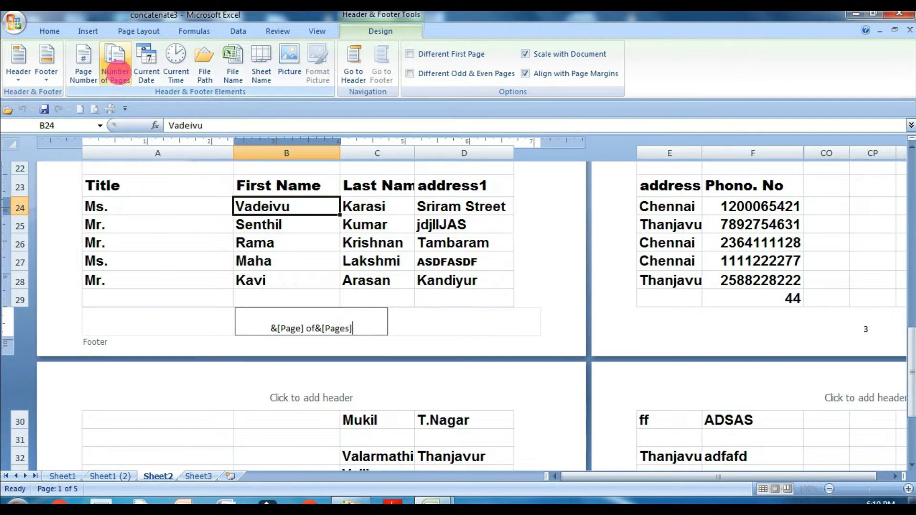
click(315, 328)
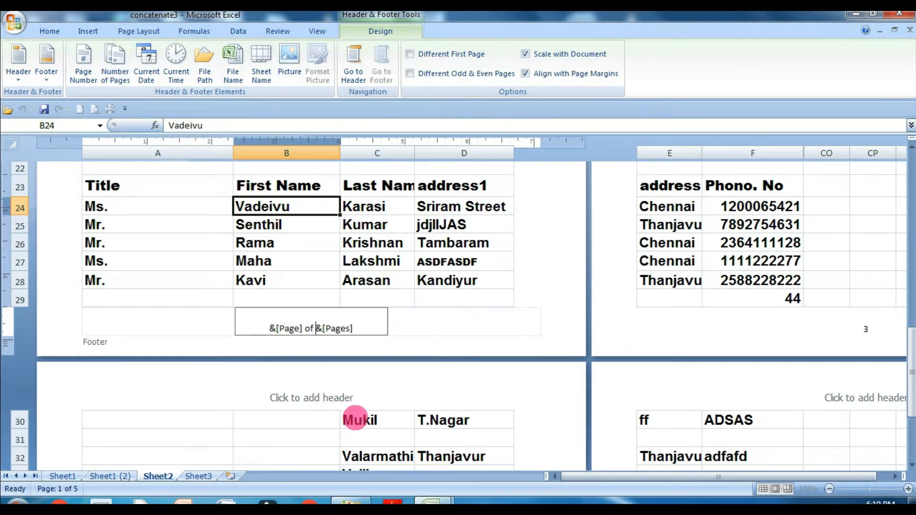
click(379, 233)
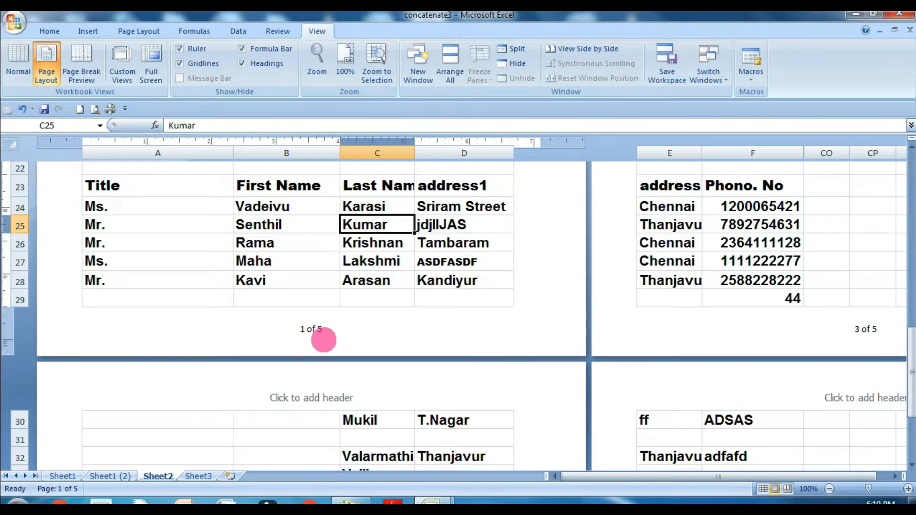
Check the page footers, enable Different First Page from the first page's center footer section, and leave the footer
scroll(692, 342, down, 5)
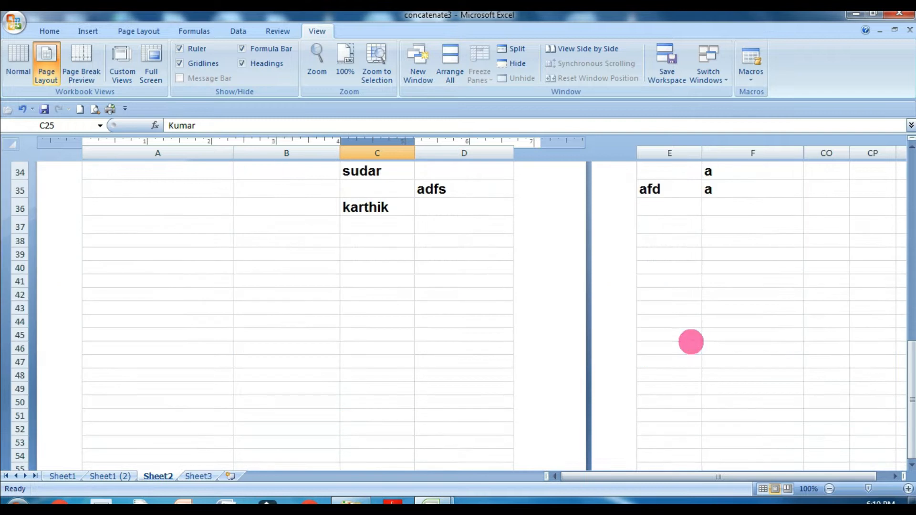
scroll(334, 337, down, 8)
scroll(337, 372, up, 4)
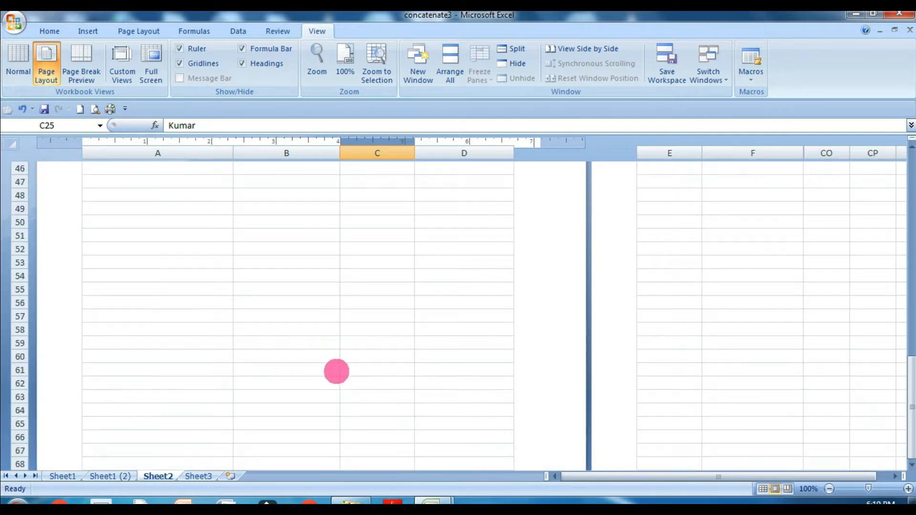
scroll(337, 370, up, 8)
click(293, 462)
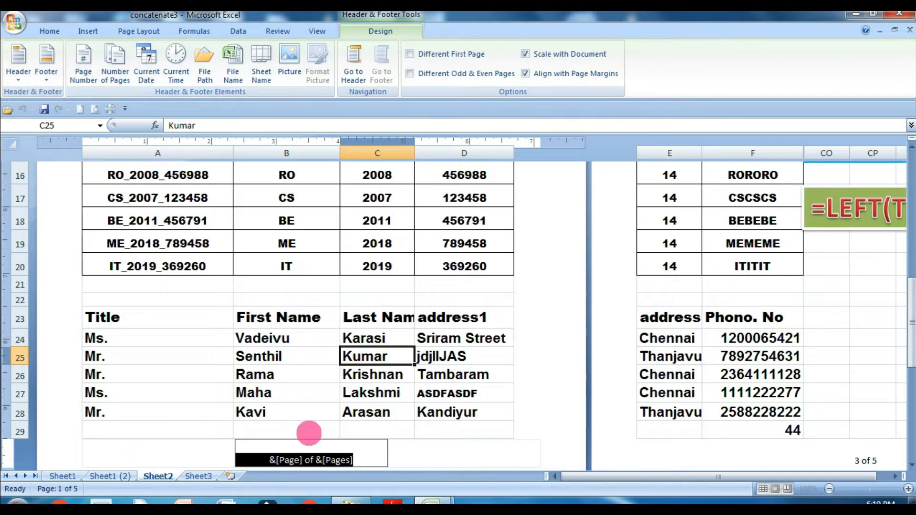
click(461, 448)
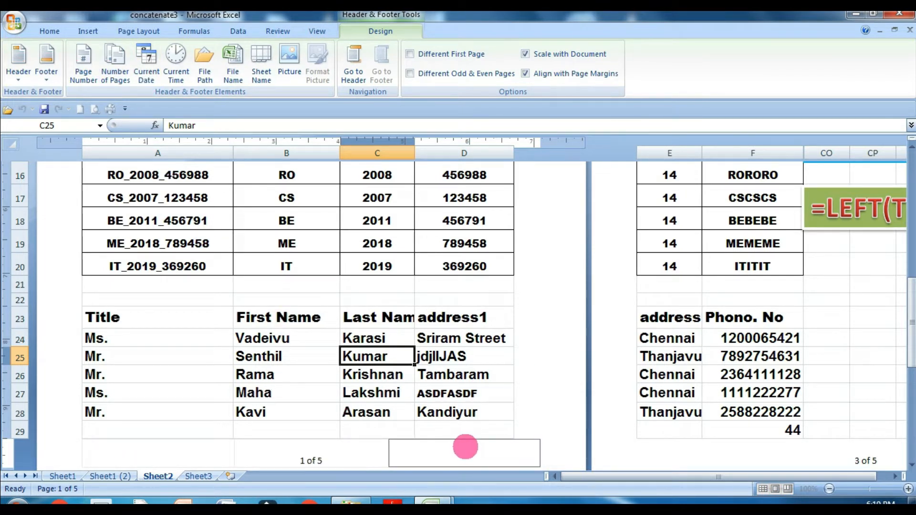
click(346, 459)
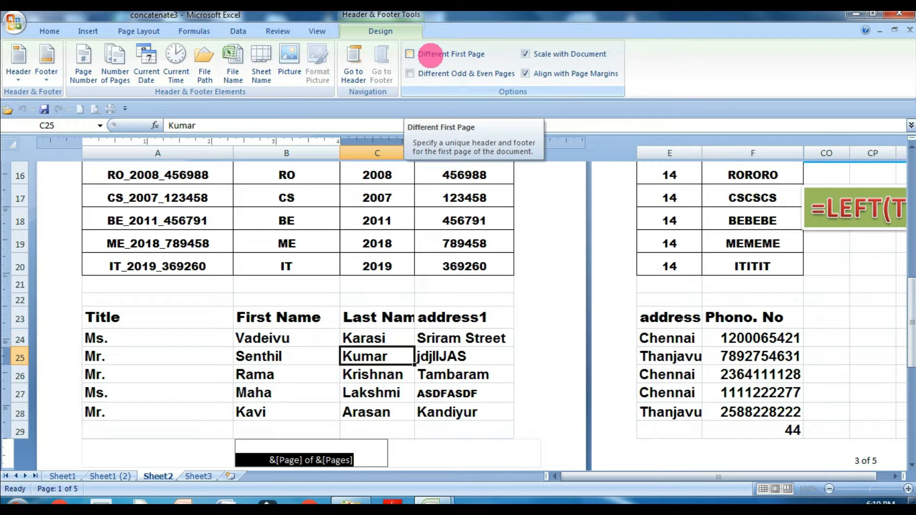
click(430, 54)
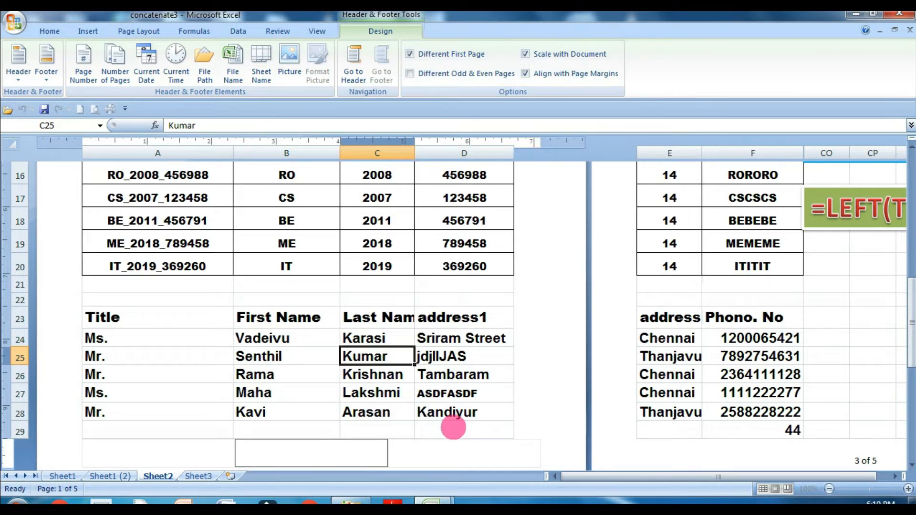
click(454, 374)
Examine the footers of all pages in Page Layout view and Print Preview, and close the preview
scroll(451, 381, down, 15)
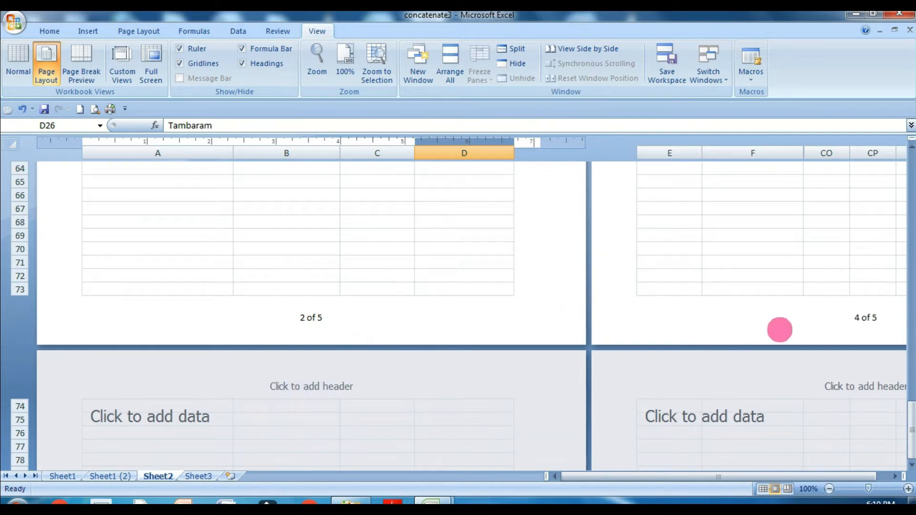
scroll(780, 330, up, 1)
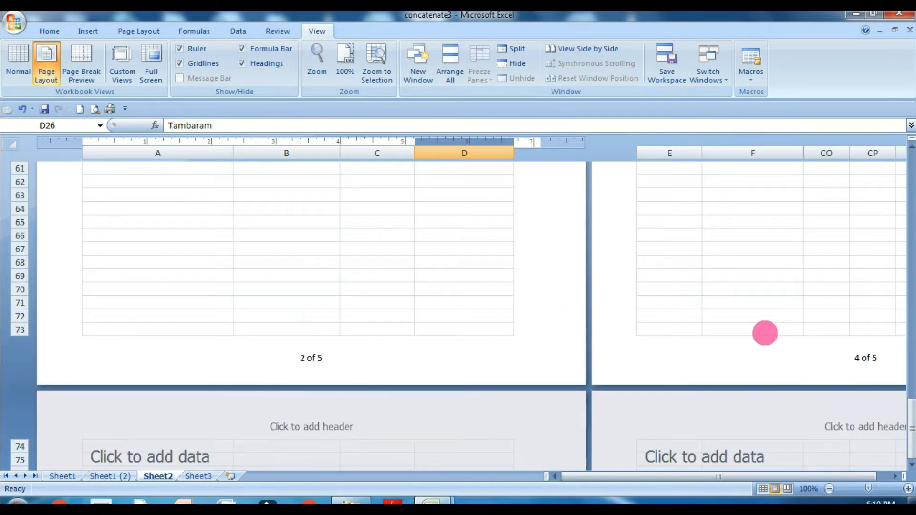
key(ctrl+F2)
click(380, 395)
scroll(509, 330, down, 1)
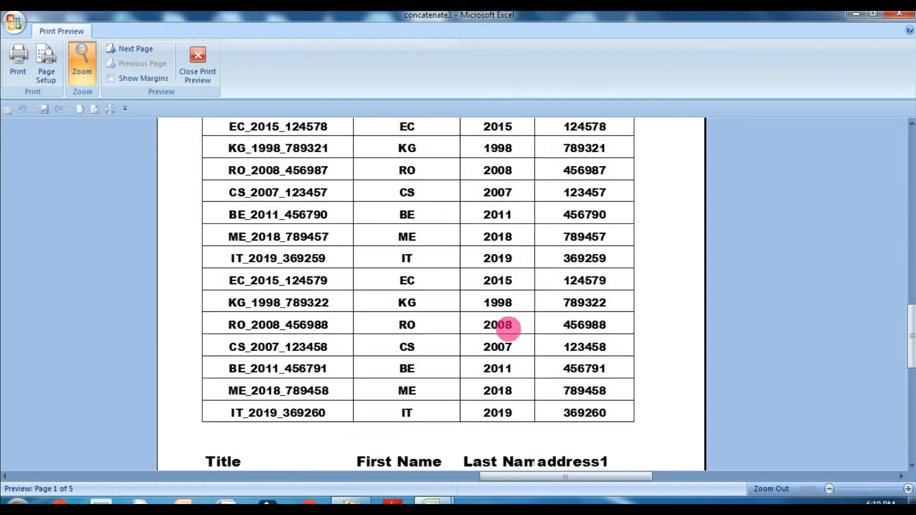
scroll(403, 309, up, 3)
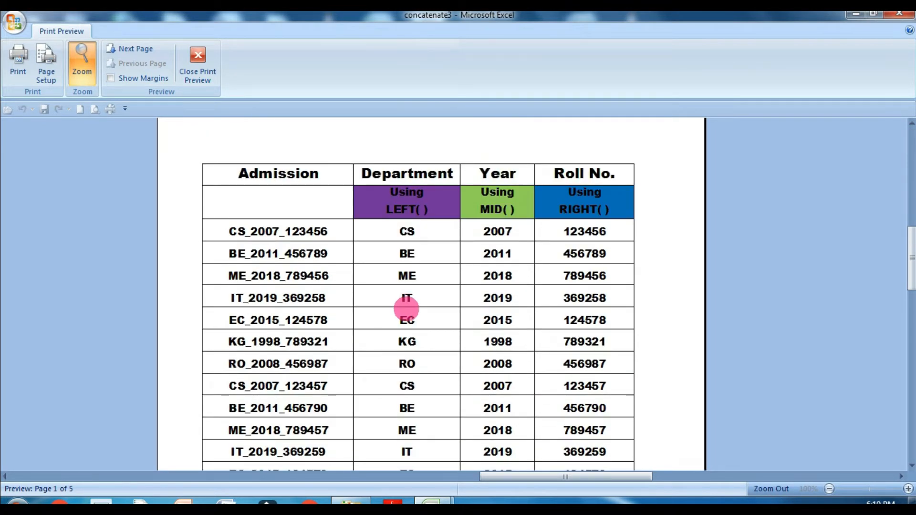
scroll(505, 311, down, 8)
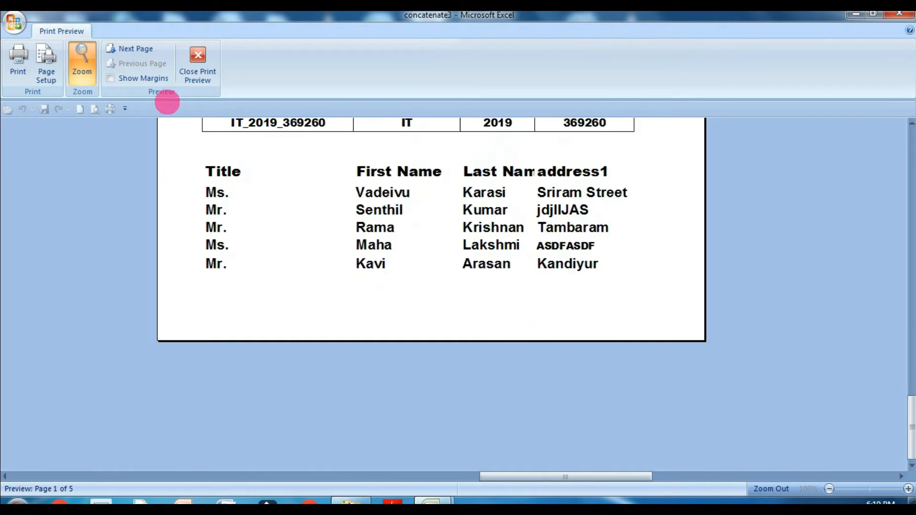
click(130, 48)
scroll(471, 346, up, 3)
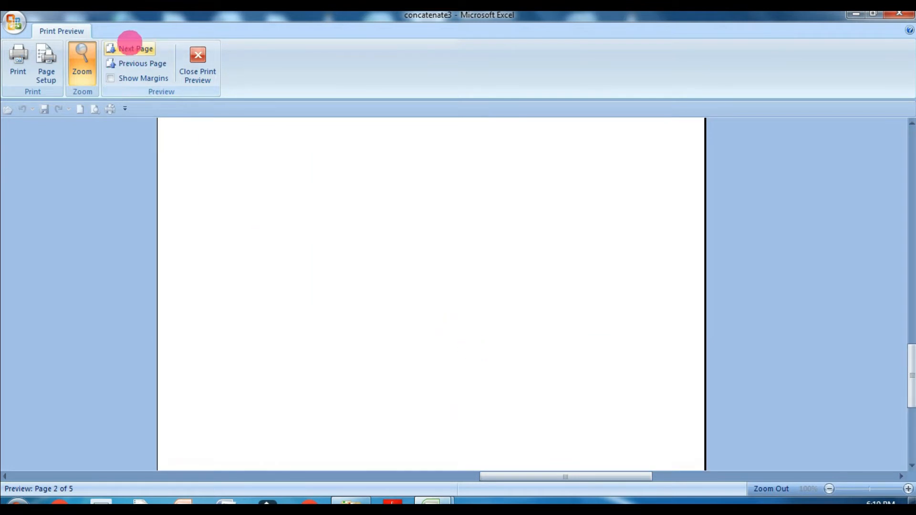
click(132, 46)
scroll(429, 307, down, 3)
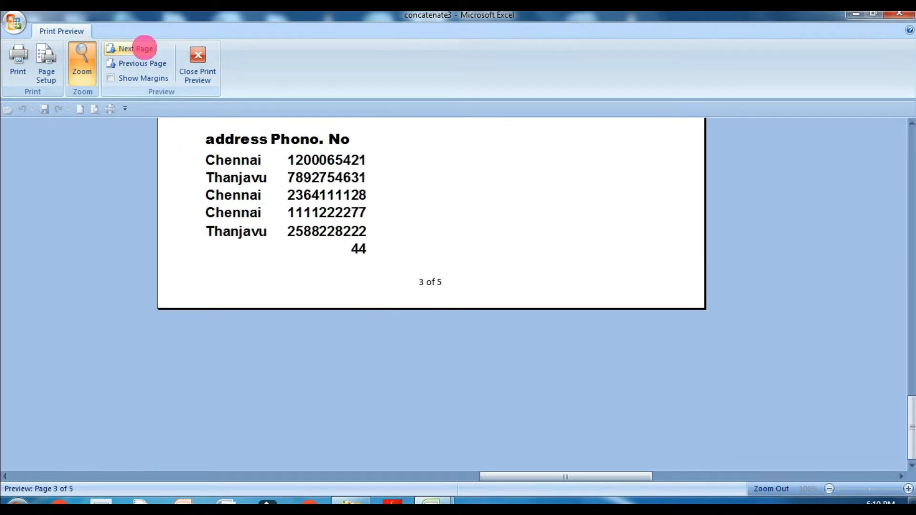
click(144, 48)
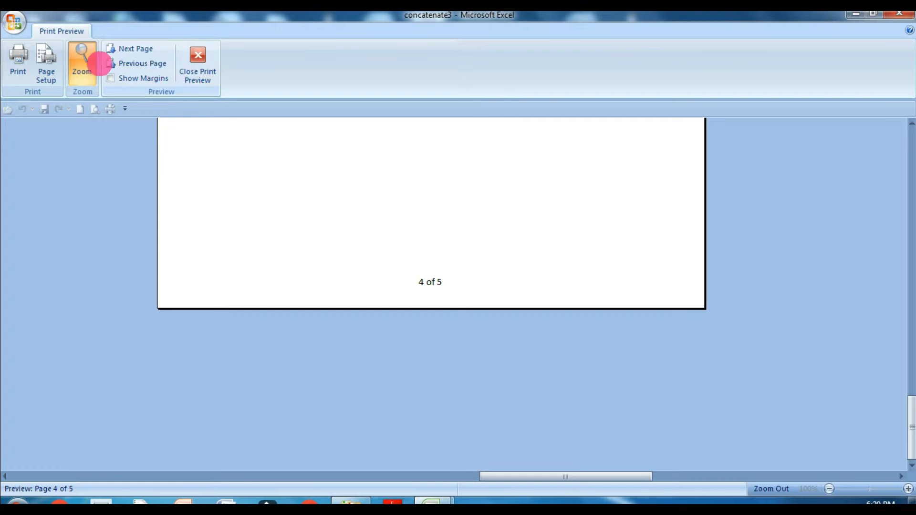
scroll(292, 267, up, 3)
click(143, 49)
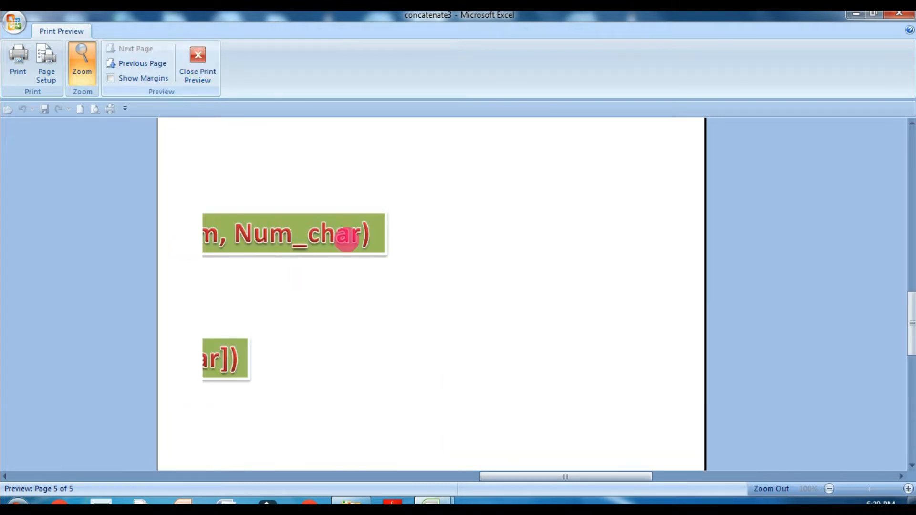
scroll(409, 360, up, 3)
click(205, 67)
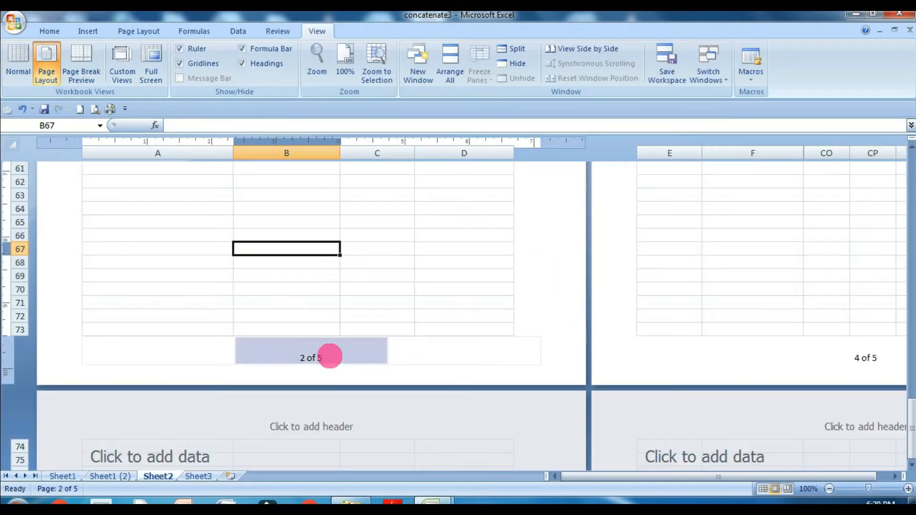
Turn off Different First Page from the first page's center footer section and leave the footer
scroll(329, 356, up, 20)
scroll(332, 367, down, 9)
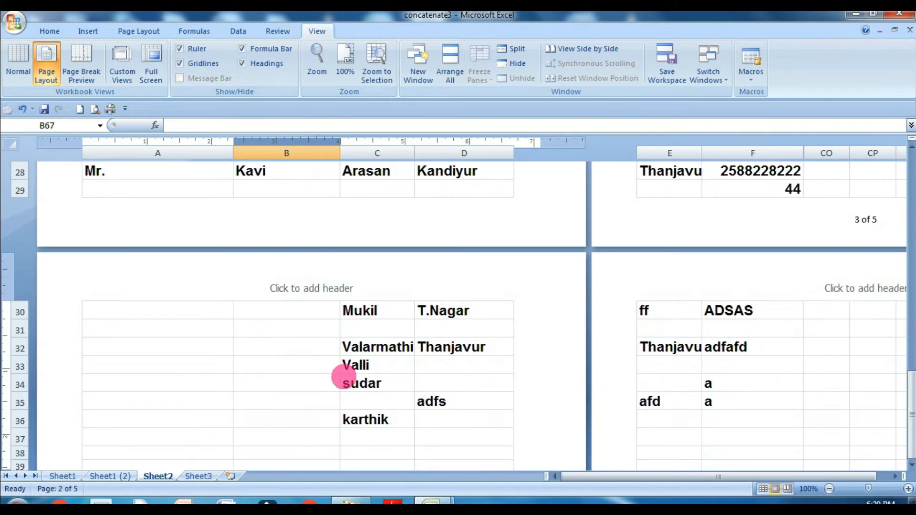
scroll(353, 409, down, 15)
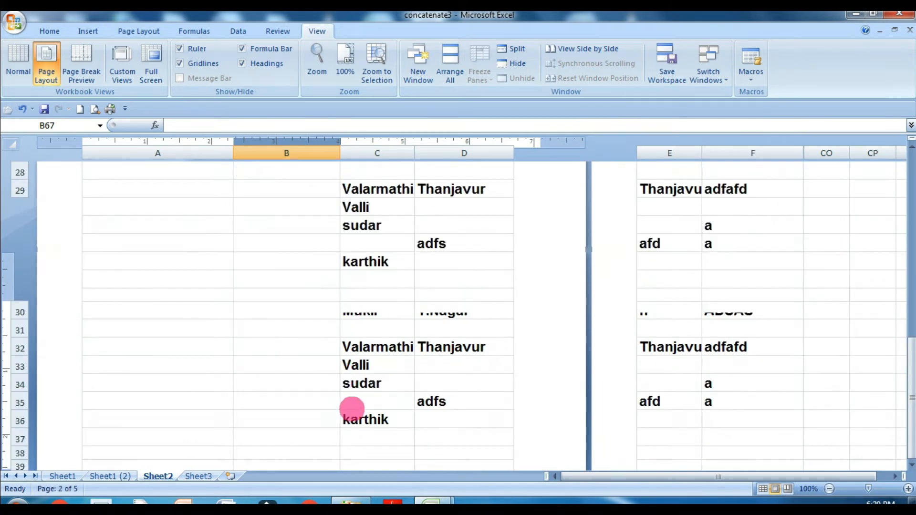
scroll(367, 404, up, 16)
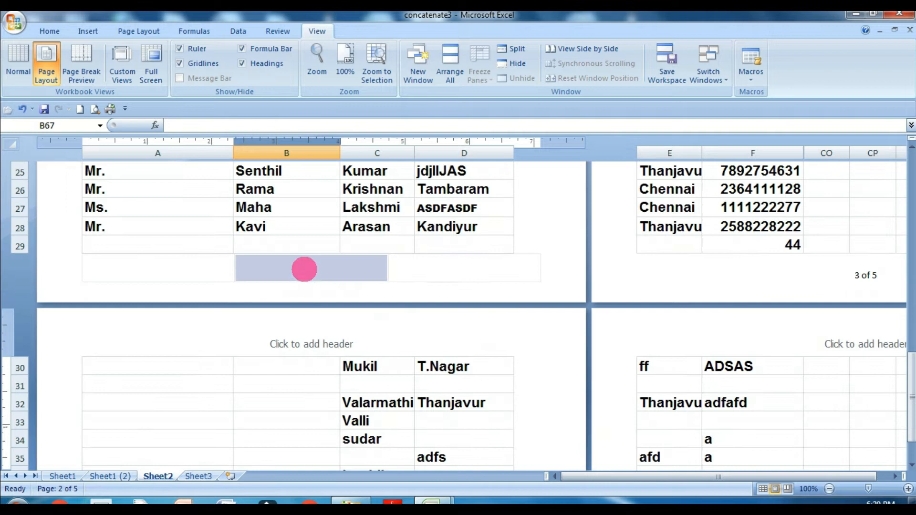
click(313, 271)
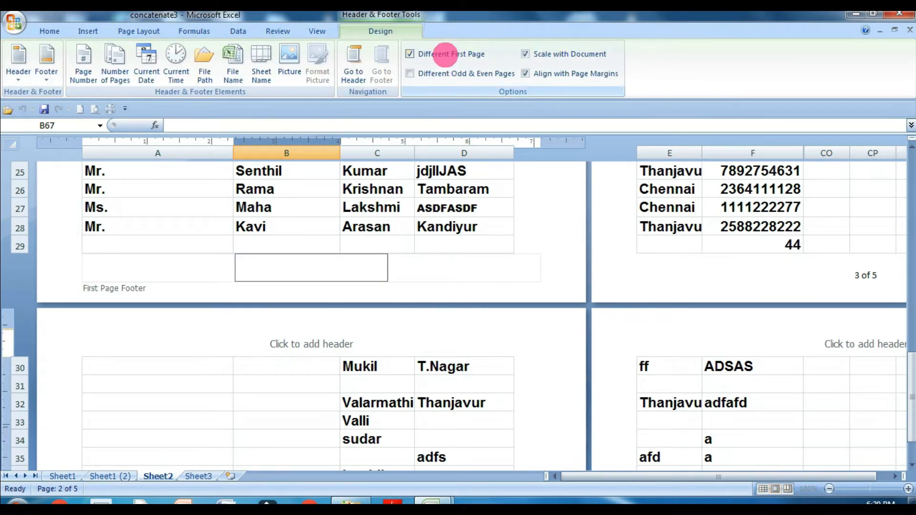
click(474, 54)
click(381, 396)
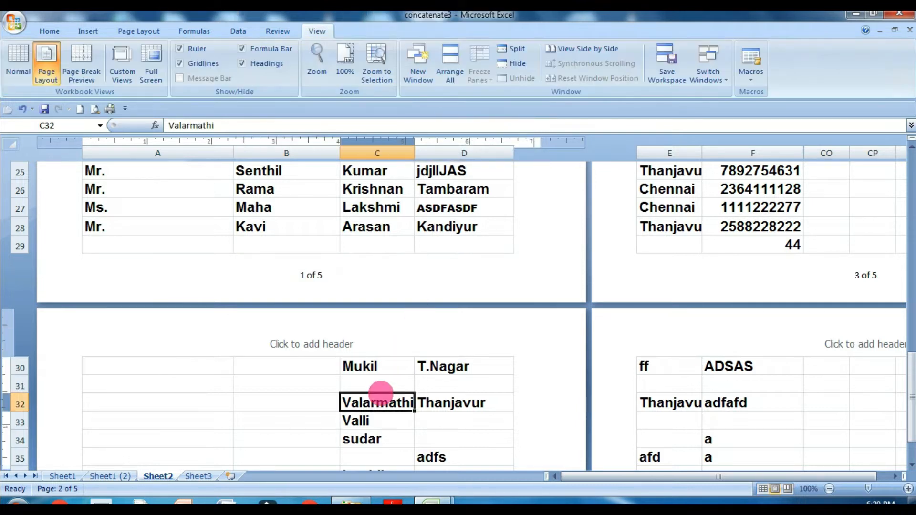
Enable Different Odd & Even Pages from the first page's center footer section and leave the footer
click(328, 263)
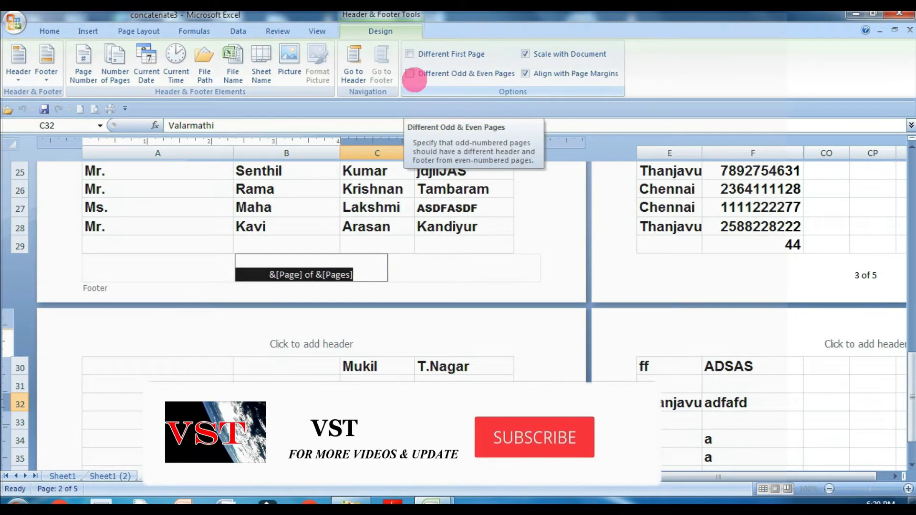
click(411, 73)
click(523, 361)
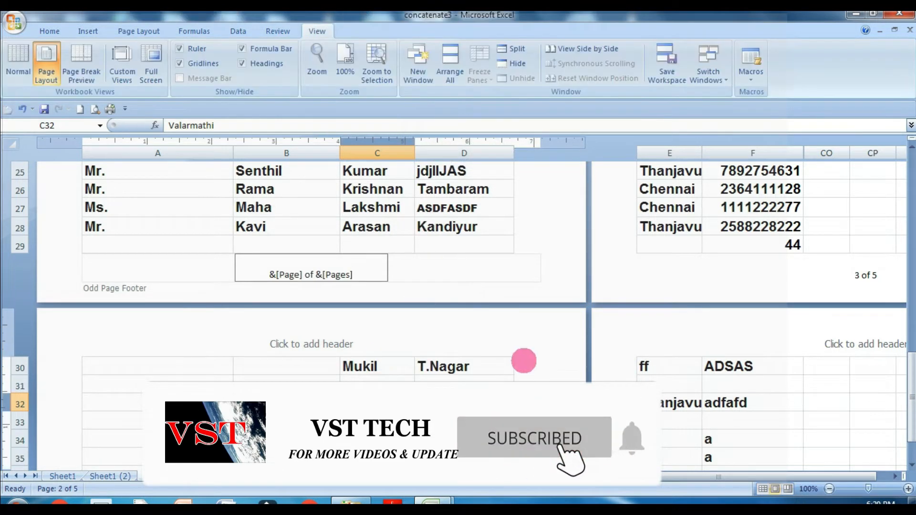
Compare the odd and even page footers, opening the second page's center footer section and leaving it without entering content
scroll(531, 367, down, 4)
scroll(499, 382, down, 8)
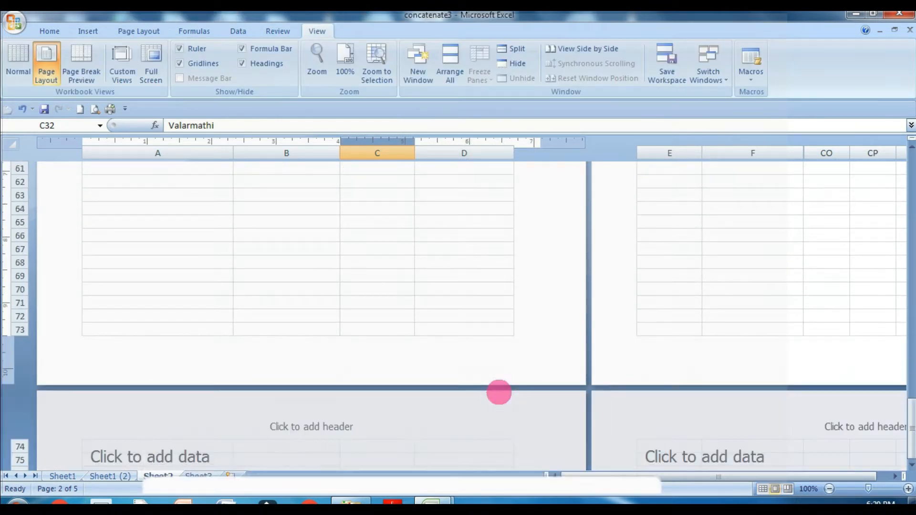
scroll(344, 358, up, 10)
scroll(341, 358, up, 5)
scroll(348, 358, down, 4)
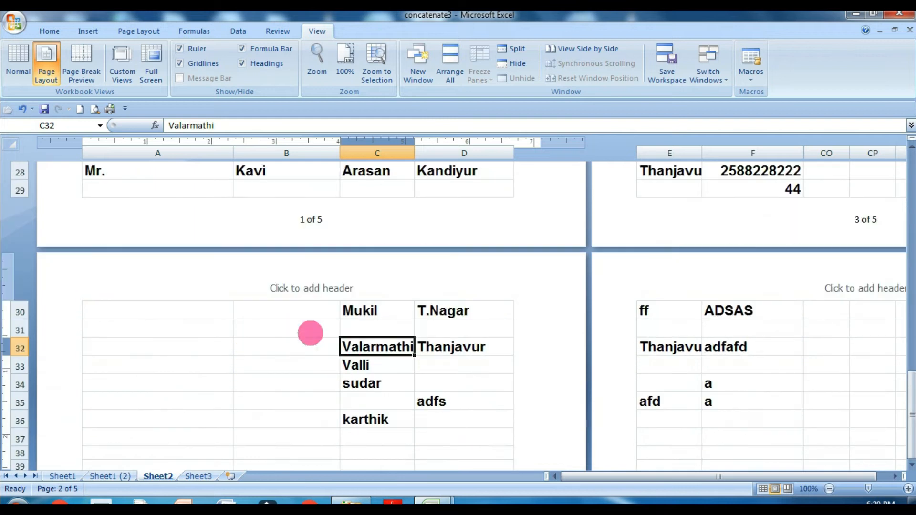
scroll(329, 344, down, 12)
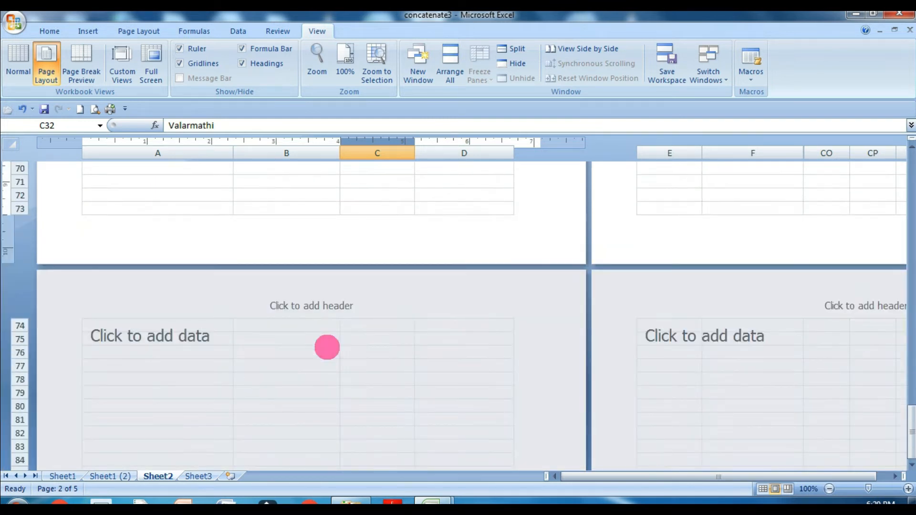
click(343, 229)
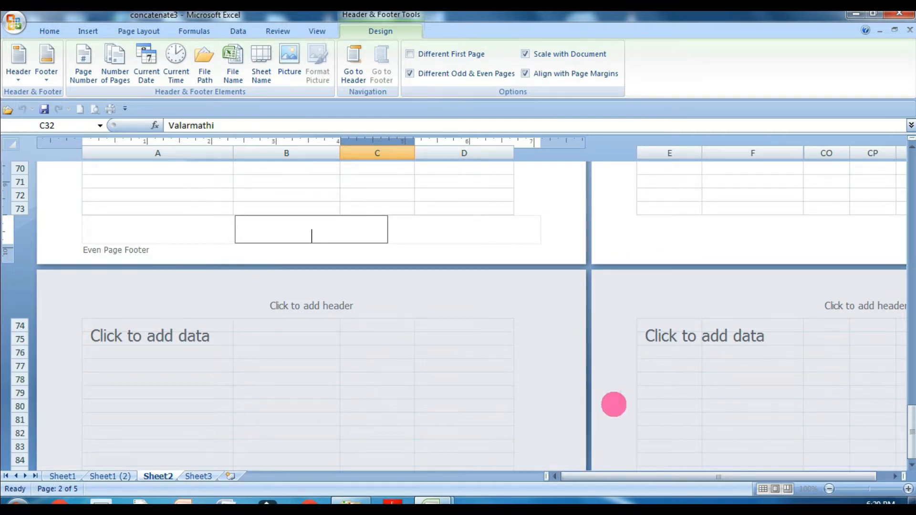
click(613, 403)
Turn off Different Odd & Even Pages from the first page's center footer section
scroll(485, 352, up, 15)
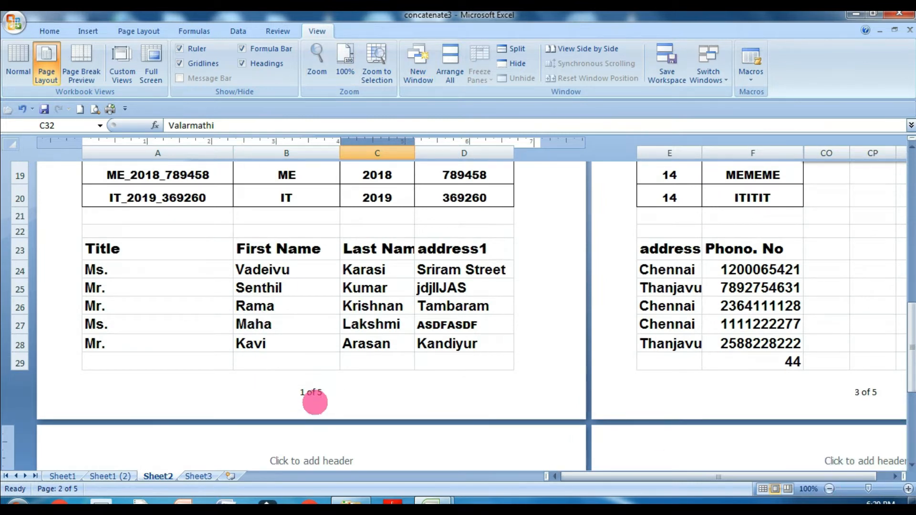
click(315, 400)
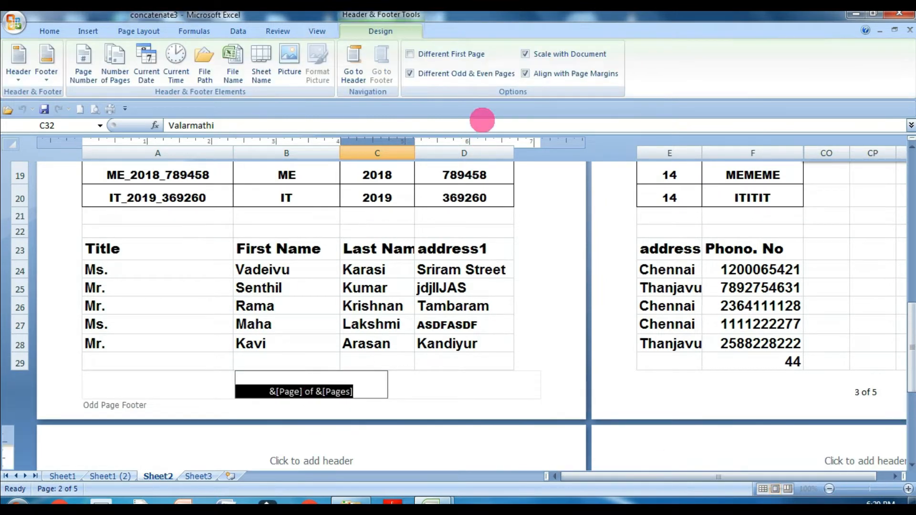
click(415, 74)
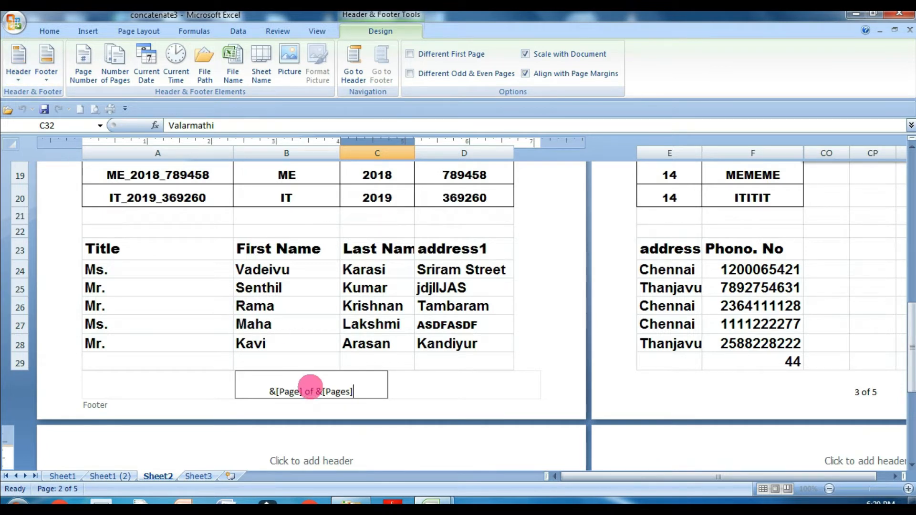
Review the preset header and footer choices, opening the first page's center header section without applying a preset
click(26, 57)
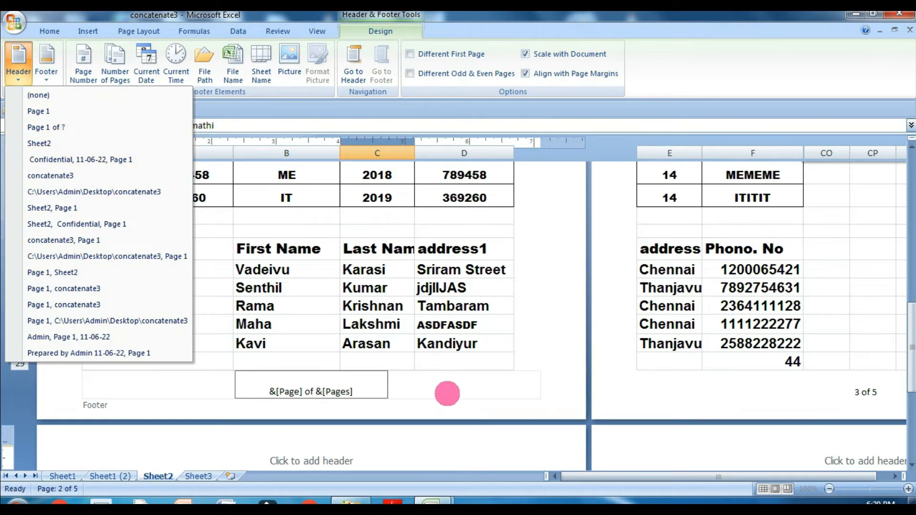
click(448, 392)
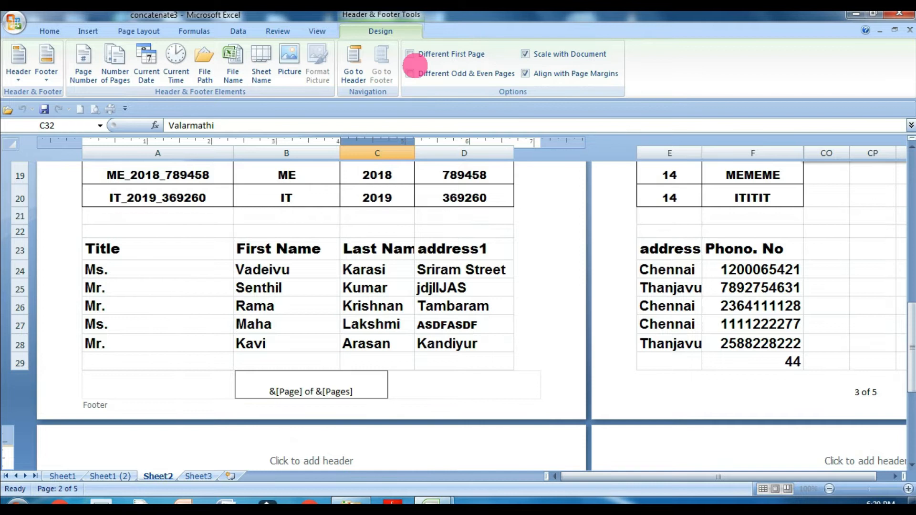
click(327, 200)
scroll(427, 334, up, 8)
click(311, 200)
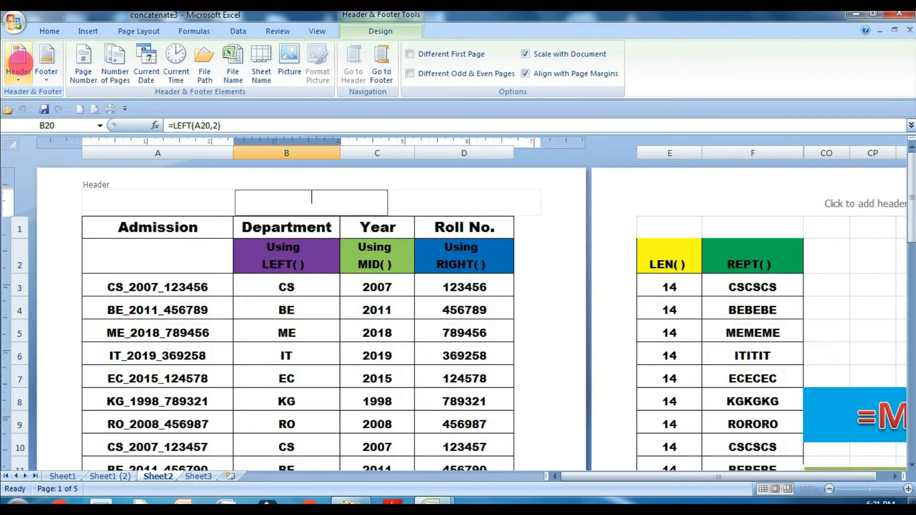
click(48, 57)
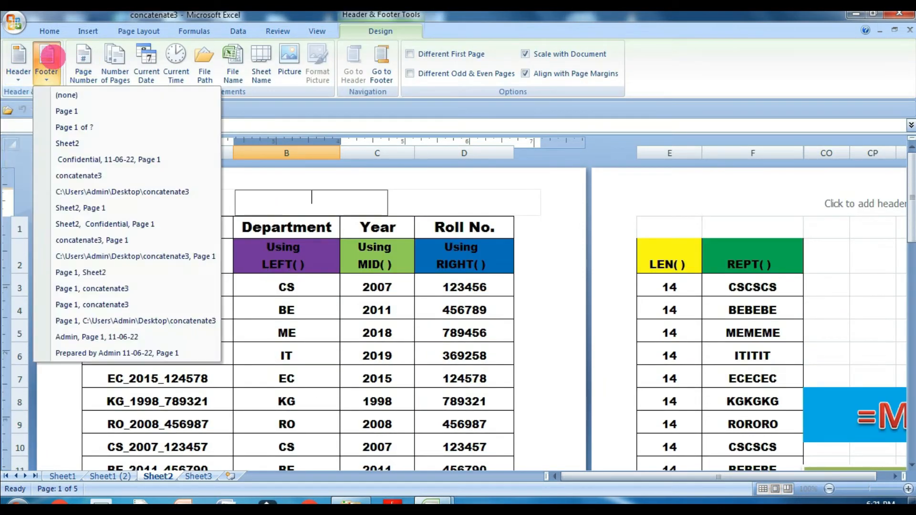
click(312, 200)
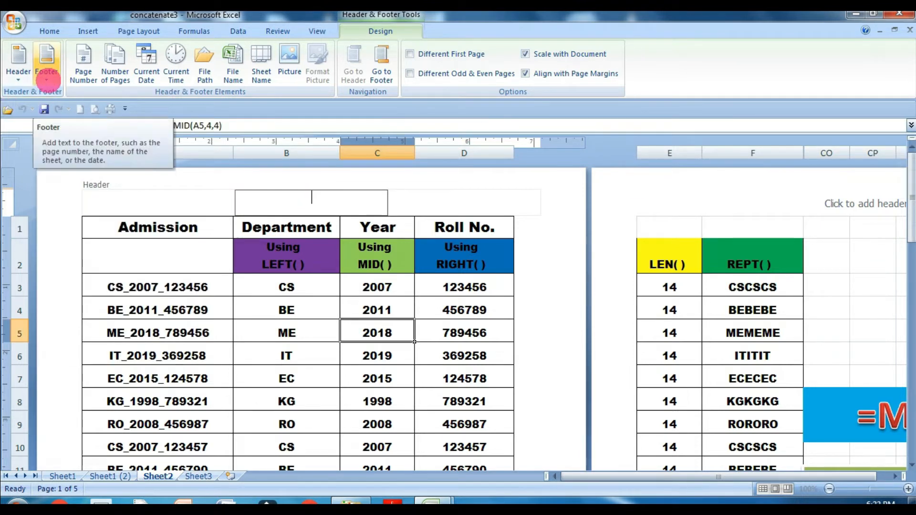
click(46, 78)
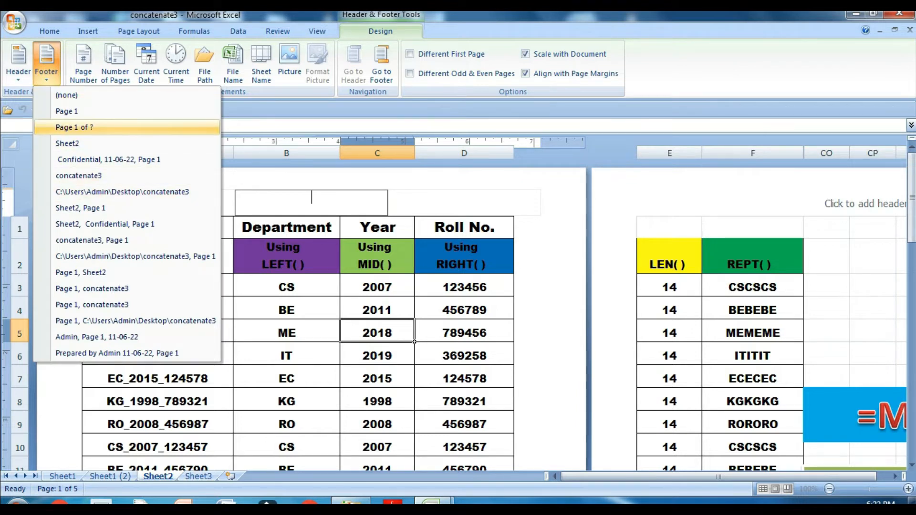
click(441, 397)
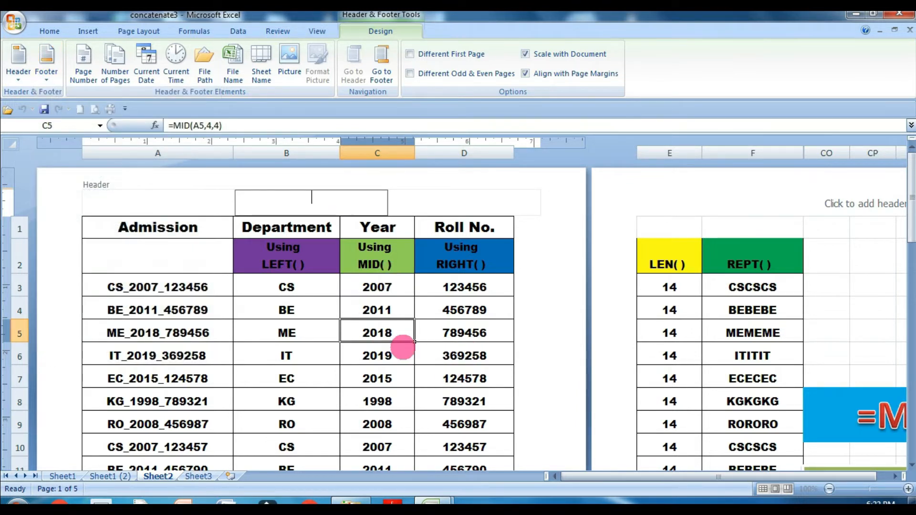
Clear the page numbering from the first page's center footer section and move to its right footer section
click(403, 348)
scroll(411, 343, down, 8)
click(306, 284)
key(Delete)
click(499, 256)
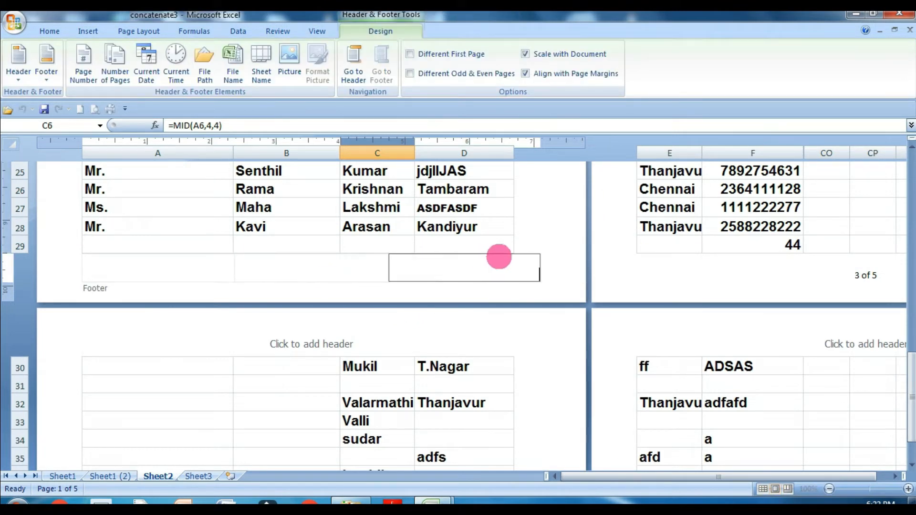
Apply the preset "Page 1" header, leave the header area and check the headers and footers around the first page break
click(18, 62)
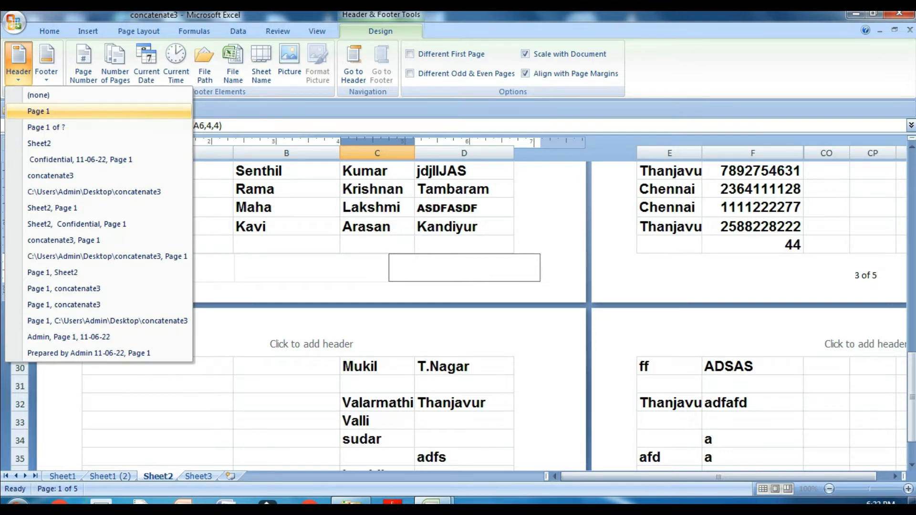
click(310, 296)
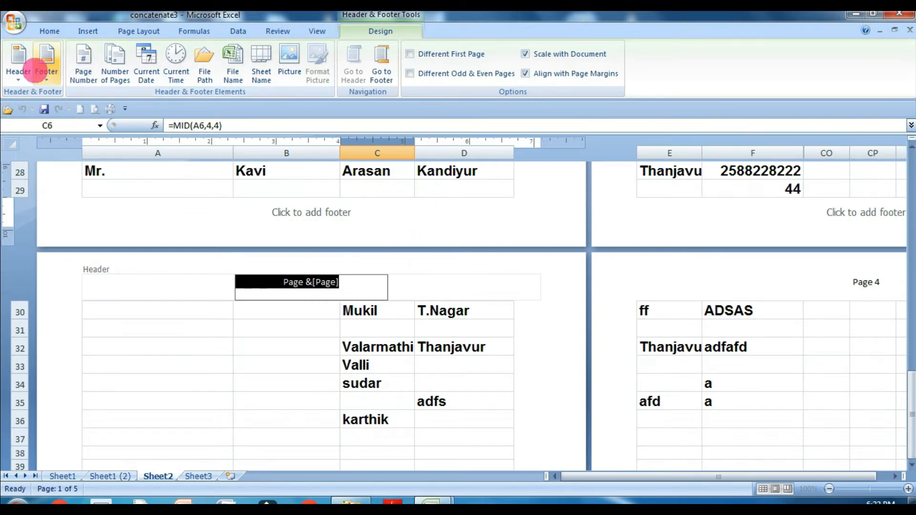
click(371, 175)
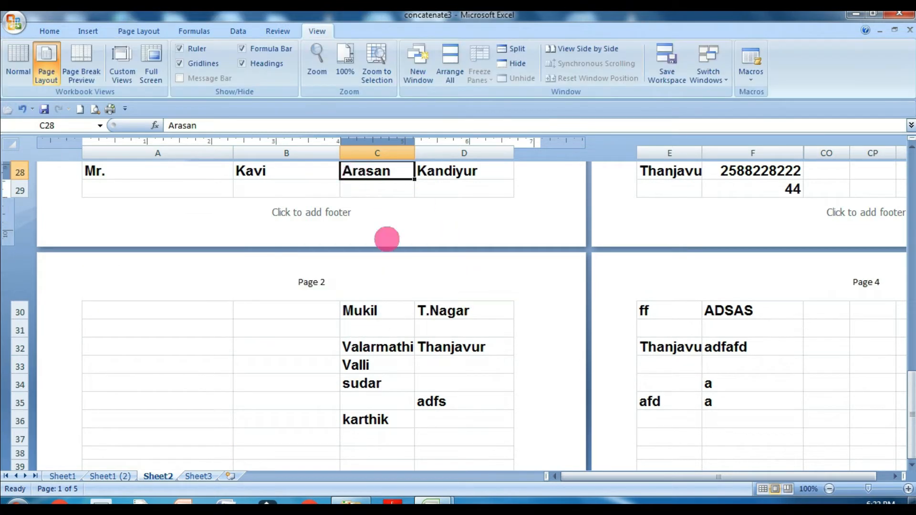
scroll(384, 237, up, 3)
click(318, 246)
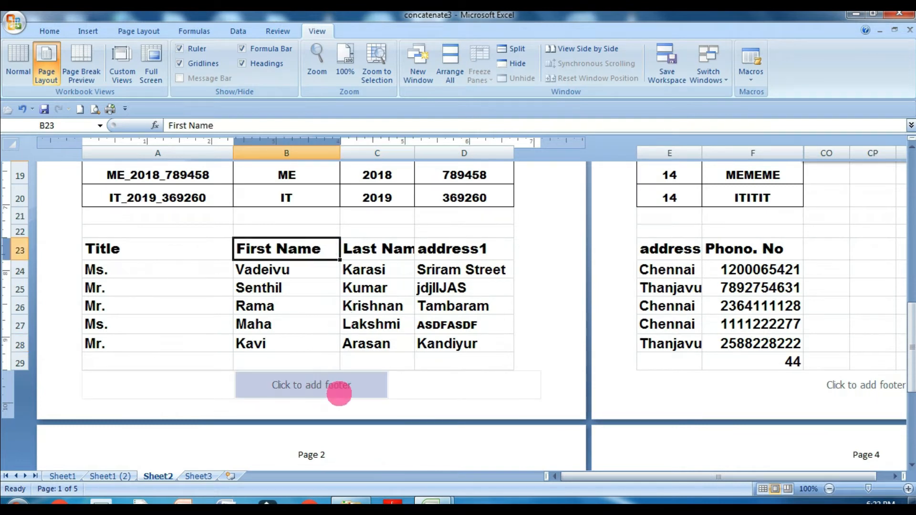
scroll(339, 394, down, 4)
scroll(365, 381, up, 2)
Delete the page number text from the second page's center header section and leave the header
click(313, 339)
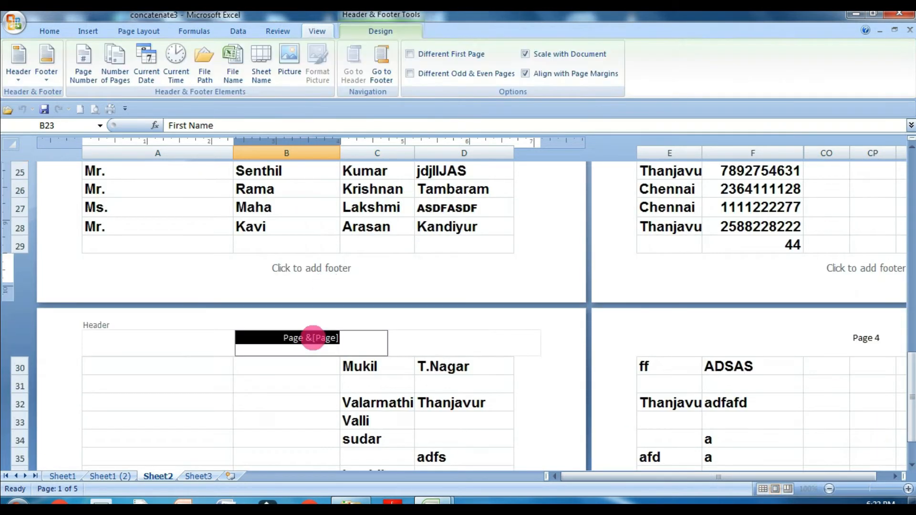
click(297, 343)
drag(287, 341, 412, 349)
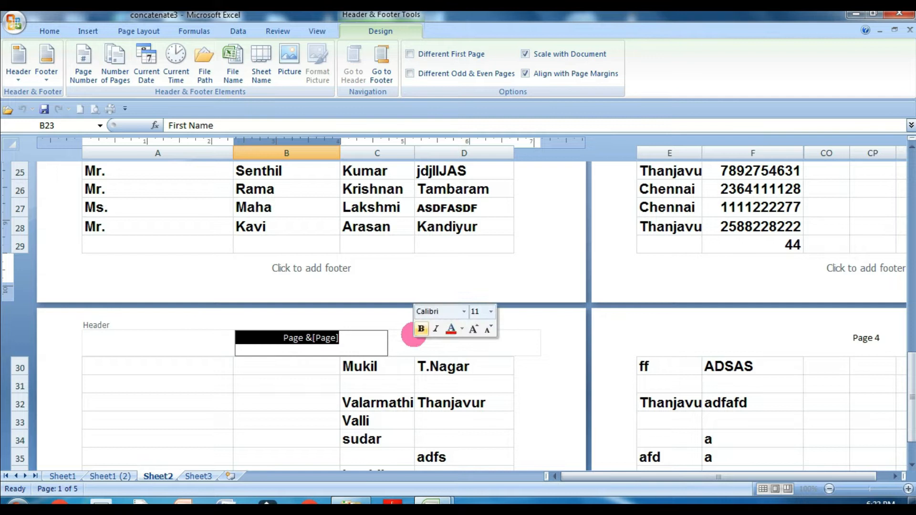
key(Delete)
drag(422, 241, 420, 230)
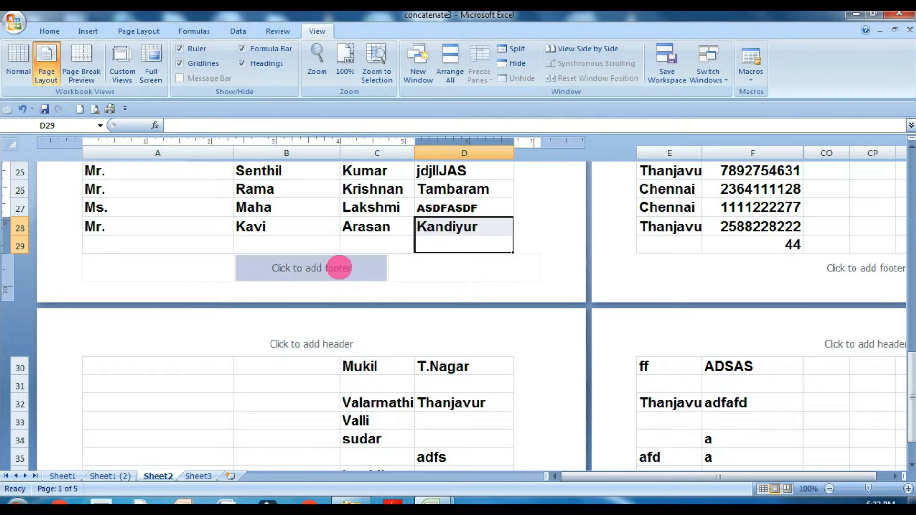
Apply the preset "Page 1 of ?" footer from the first page's center footer section
scroll(353, 277, up, 4)
scroll(362, 291, down, 5)
click(311, 212)
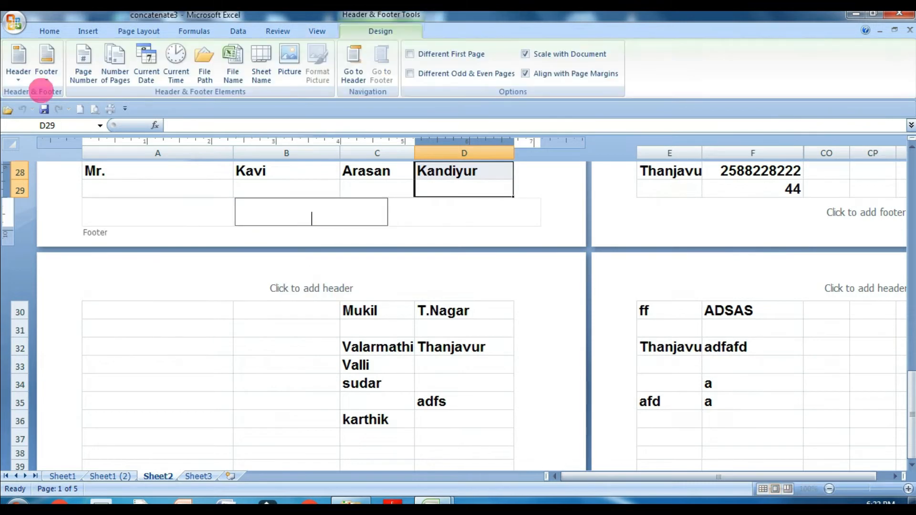
click(47, 71)
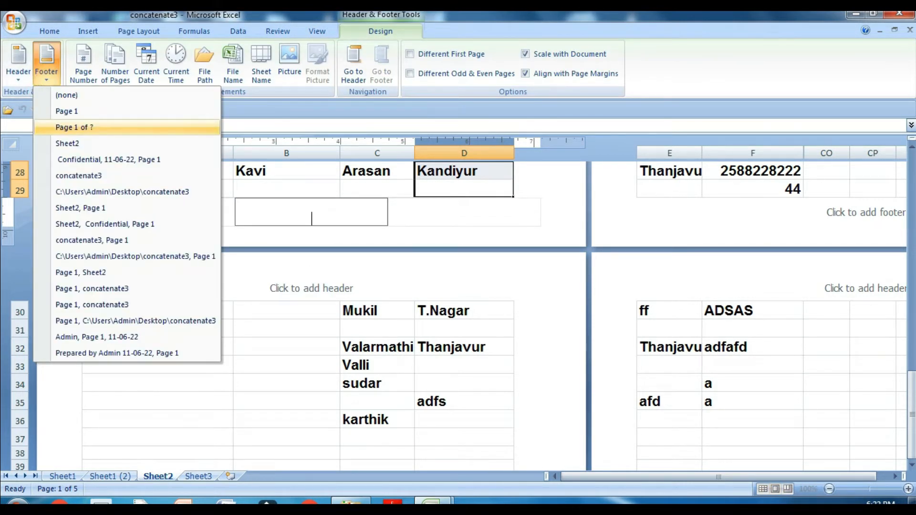
click(74, 127)
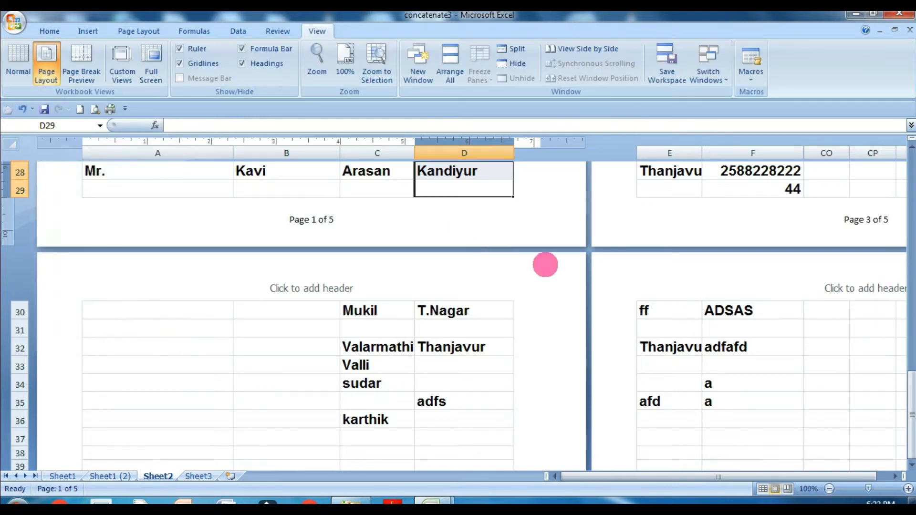
Enter "sfd" in cell C79 to extend the sheet onto another page, and check the page numbering in the footers
scroll(618, 312, down, 15)
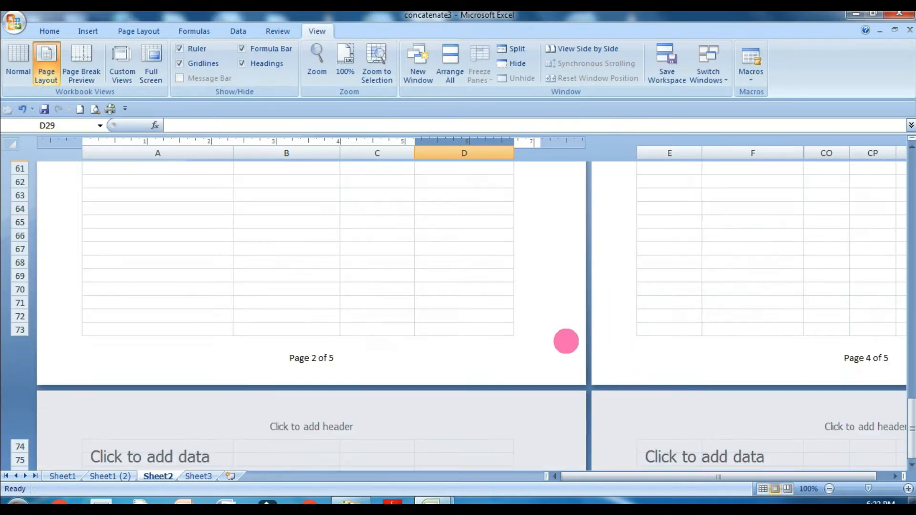
click(383, 352)
text(sfd)
click(494, 361)
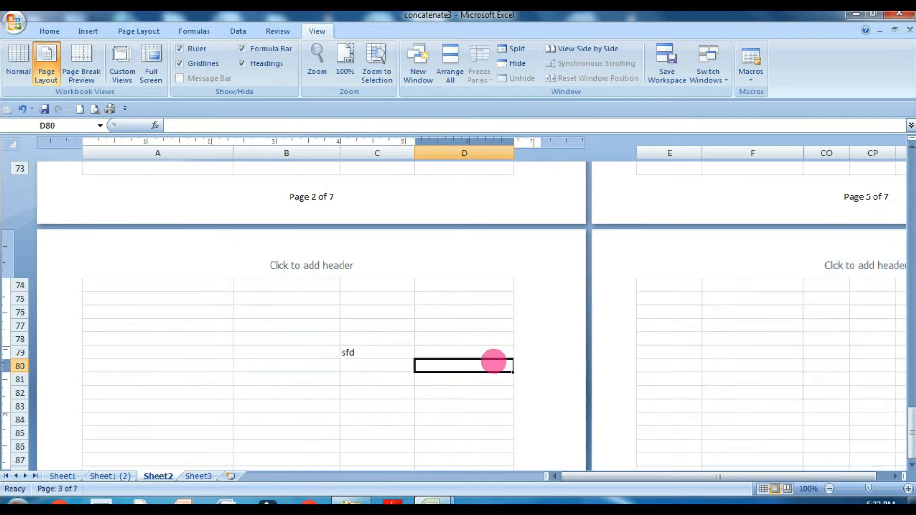
scroll(468, 360, up, 20)
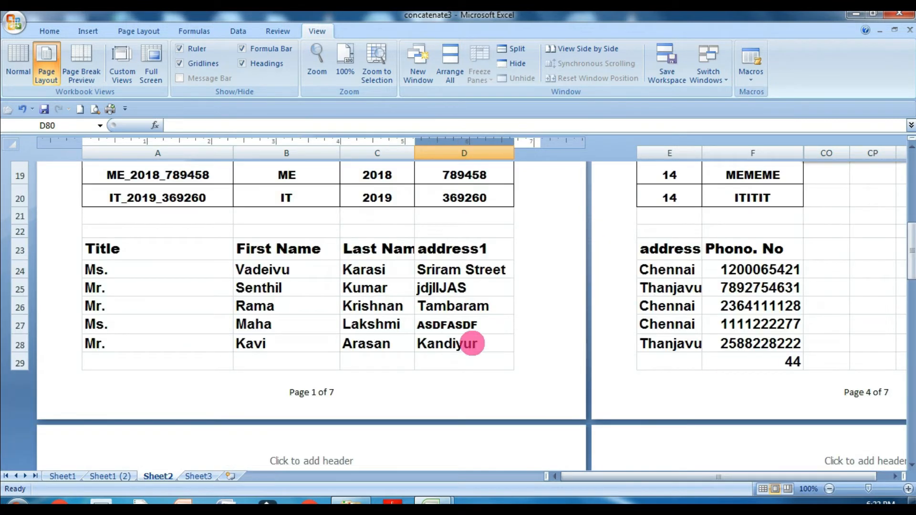
scroll(293, 225, down, 7)
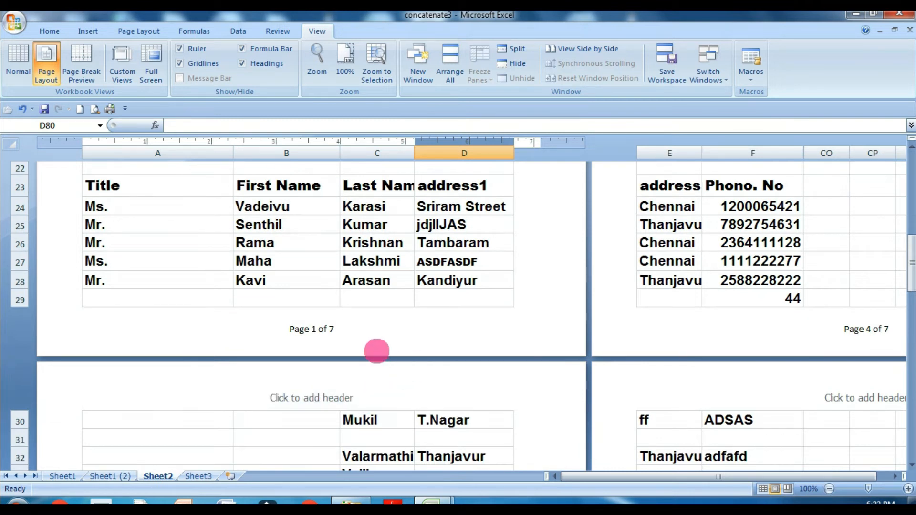
scroll(377, 351, up, 3)
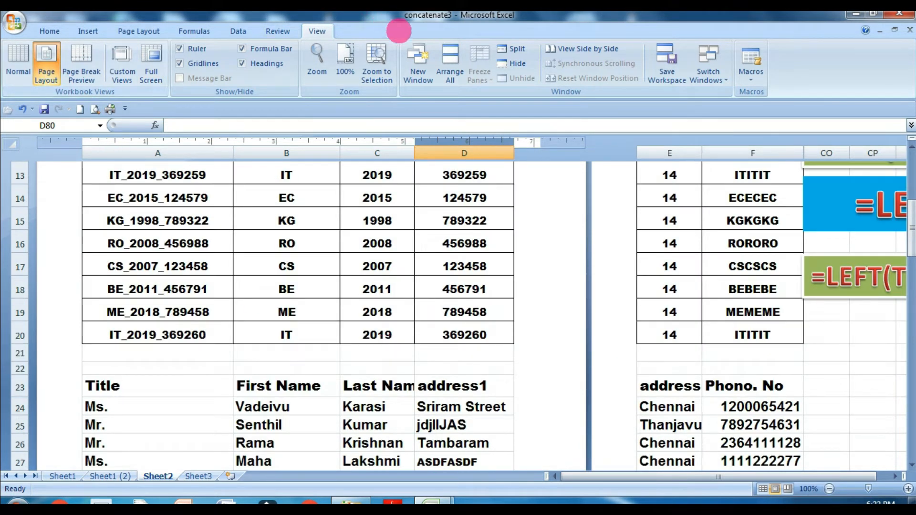
Replace the first page's center footer with the preset file path "C:\Users\Admin\Desktop\concatenate3"
click(334, 266)
scroll(377, 305, down, 4)
click(325, 274)
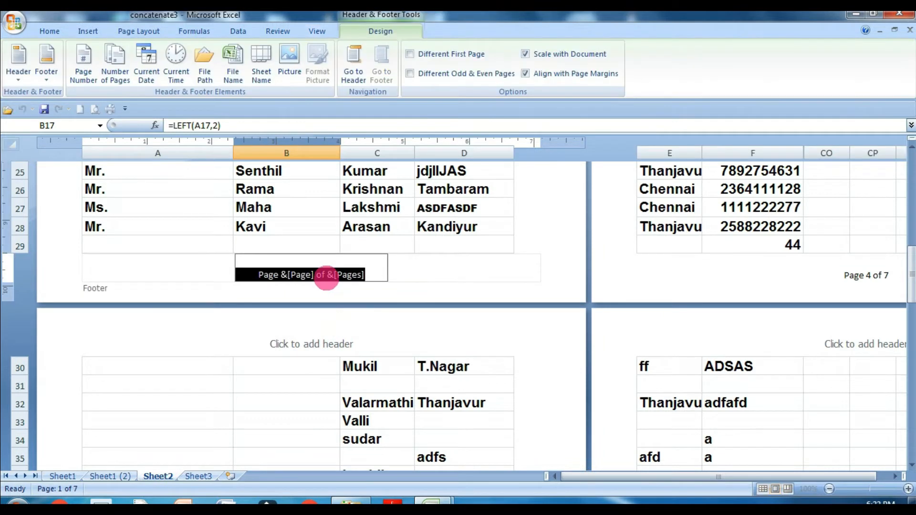
click(43, 79)
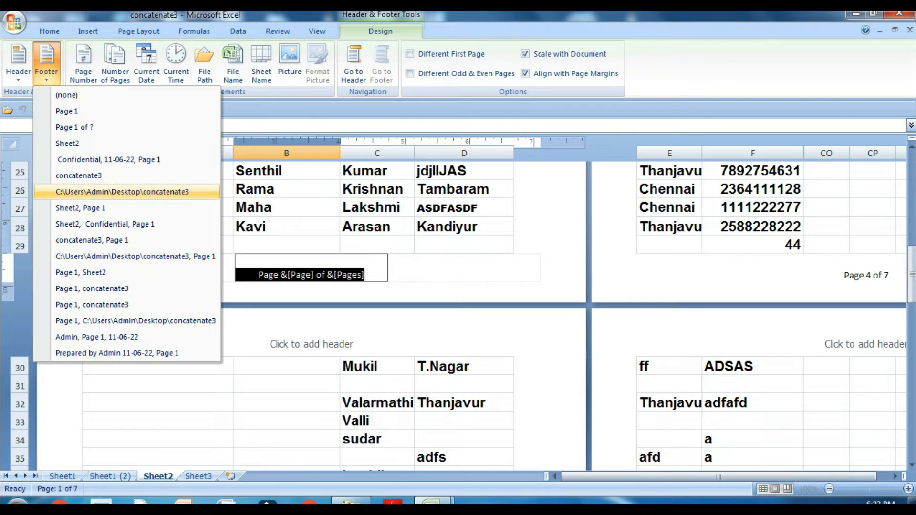
click(122, 191)
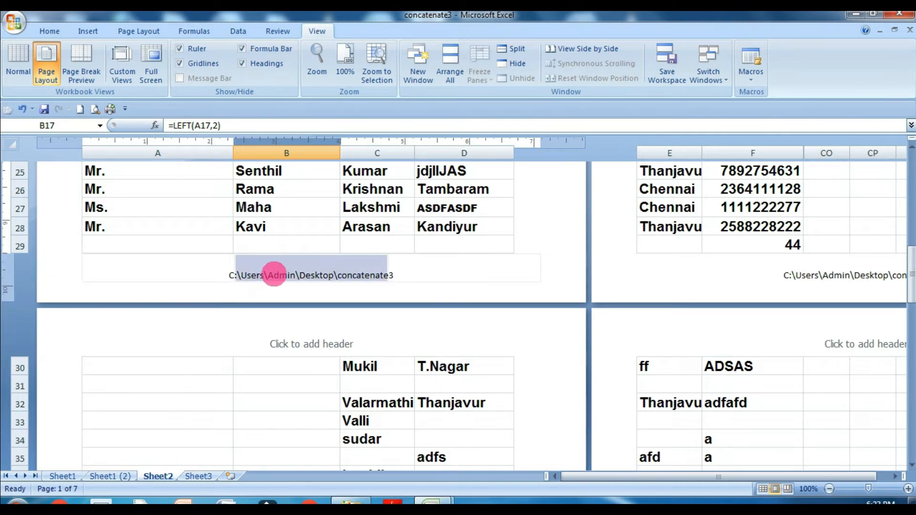
Clear the contents of cell B17 and switch the sheet to Normal view
key(Delete)
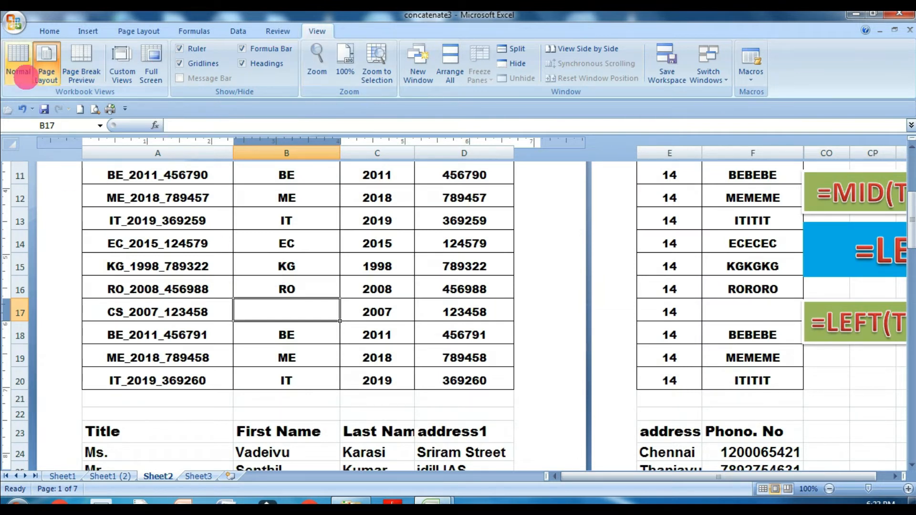
click(22, 56)
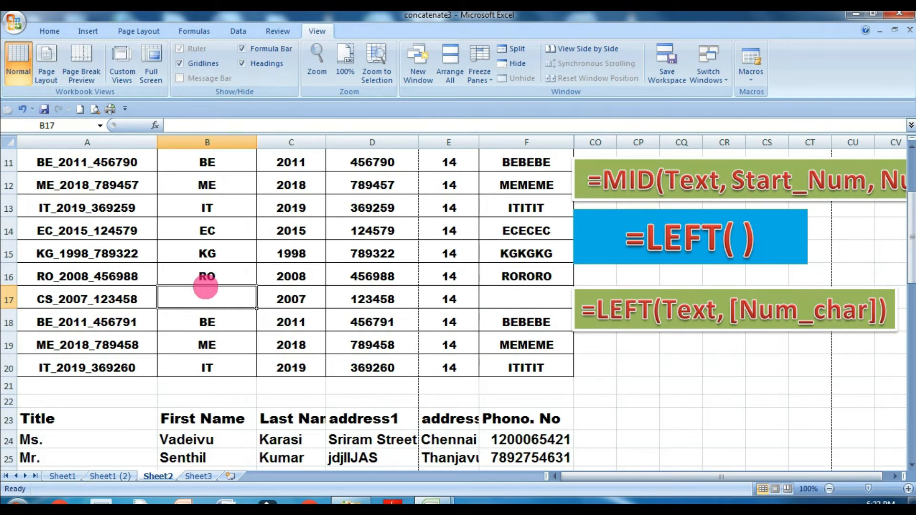
scroll(217, 327, down, 7)
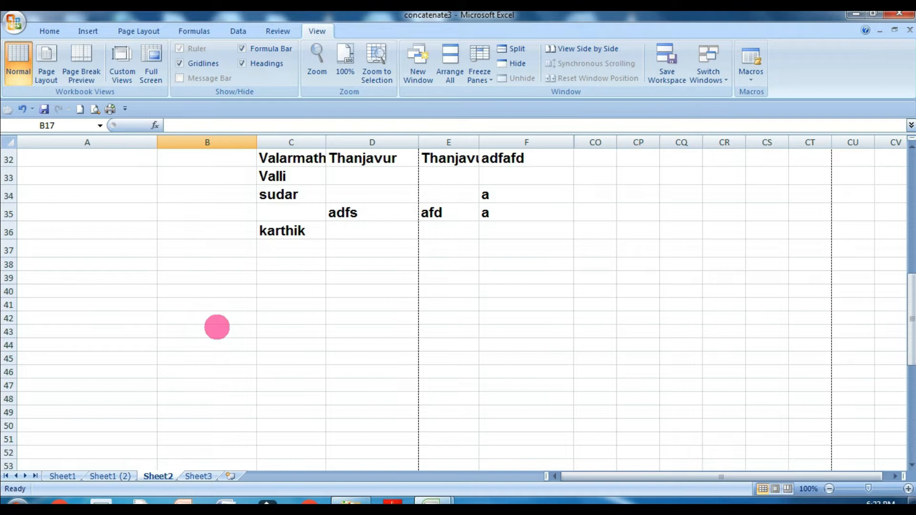
Inspect the first page in Print Preview at a closer zoom and close the preview
key(ctrl+F2)
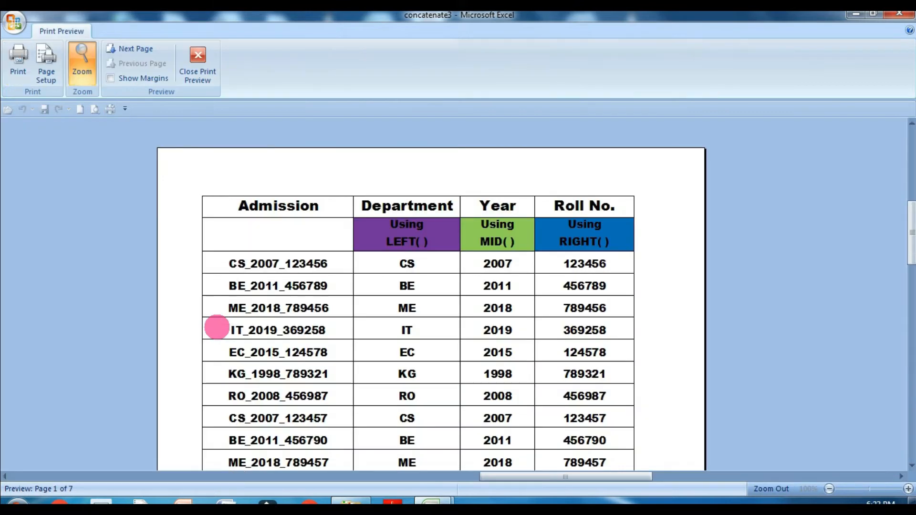
click(217, 328)
click(408, 424)
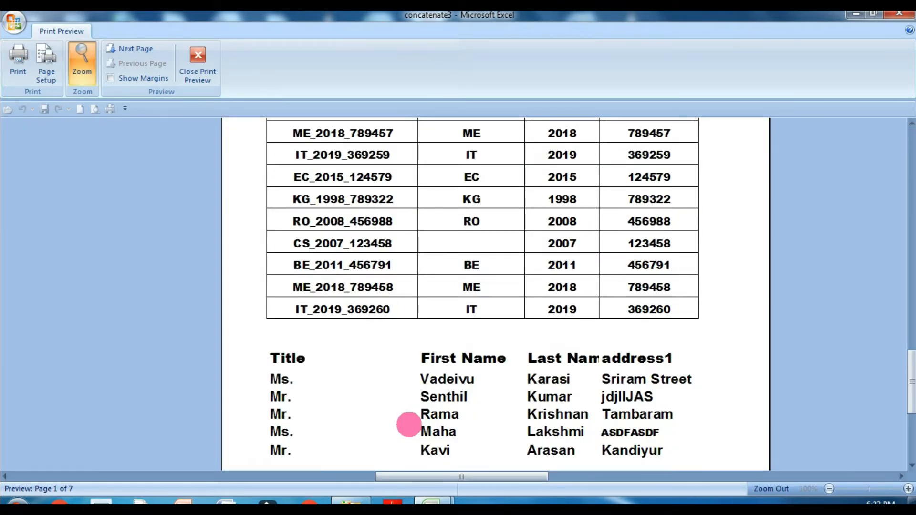
click(198, 67)
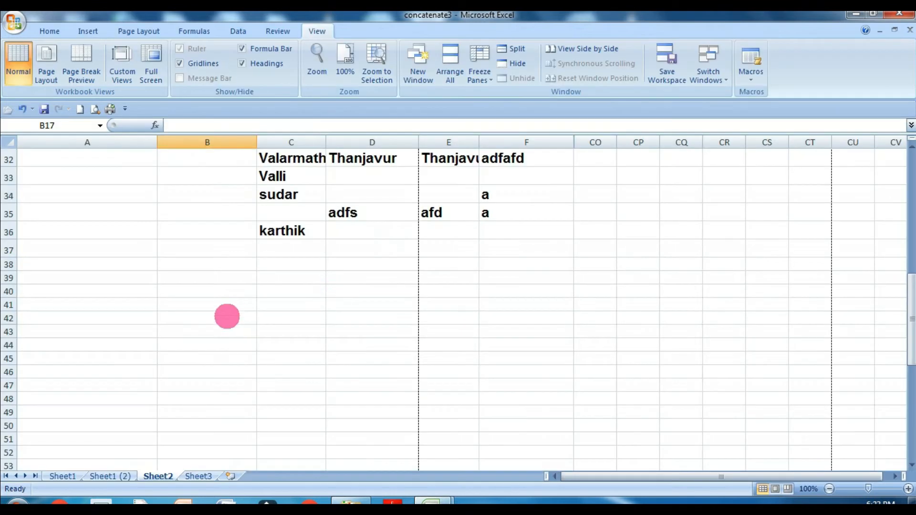
Return to Page Layout view, clear the file path from the first page's center footer section, and check the footers further down
scroll(177, 296, up, 8)
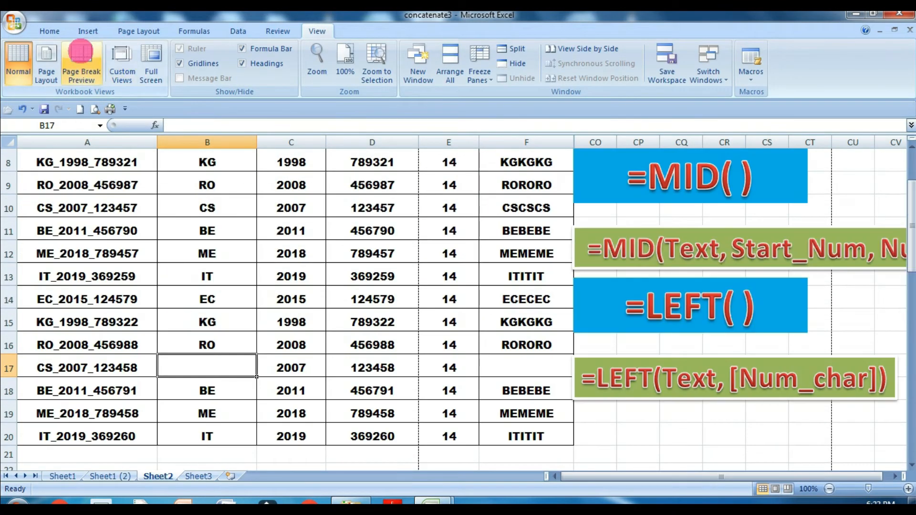
click(48, 67)
click(297, 260)
click(241, 265)
click(241, 262)
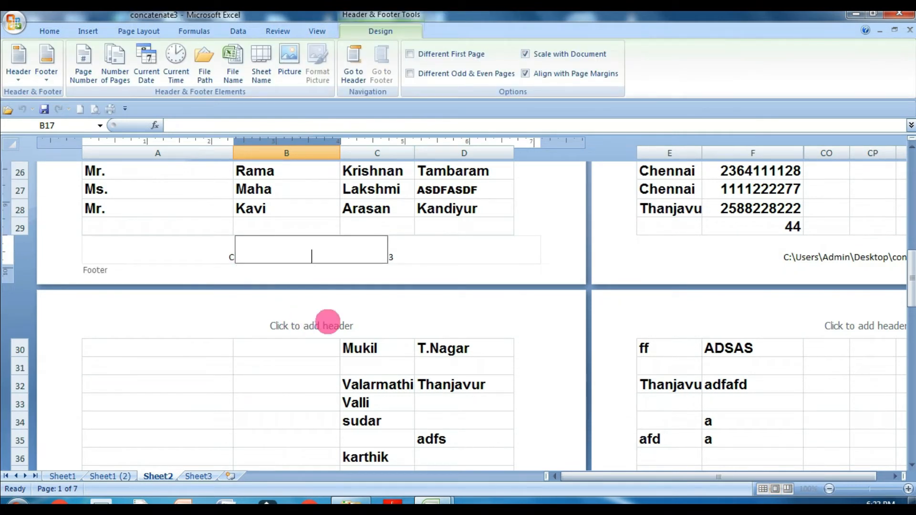
click(394, 351)
scroll(329, 365, down, 13)
scroll(216, 345, up, 1)
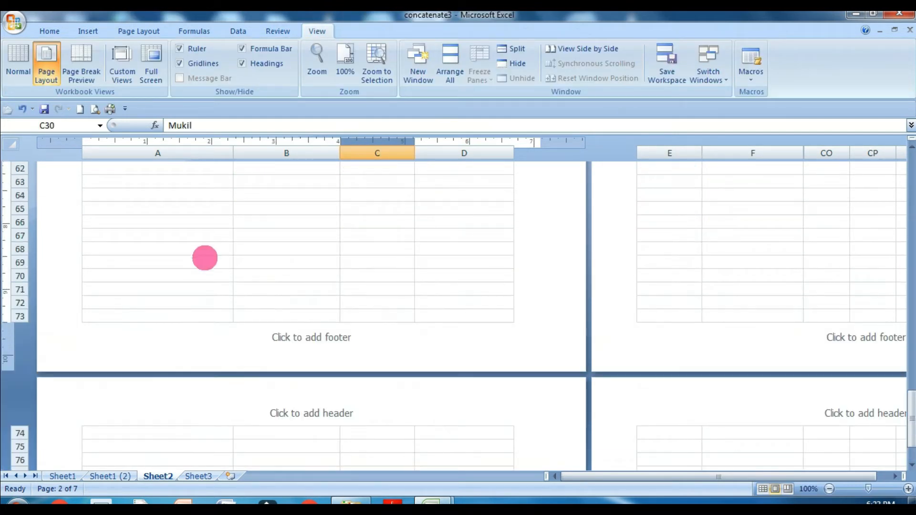
Check the first page in Print Preview, close the preview and switch the sheet to Normal view
key(ctrl+F2)
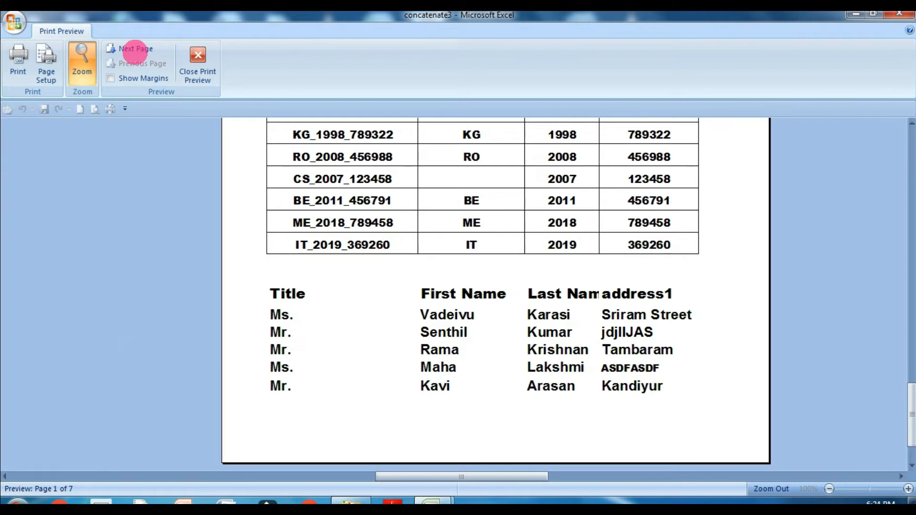
click(196, 72)
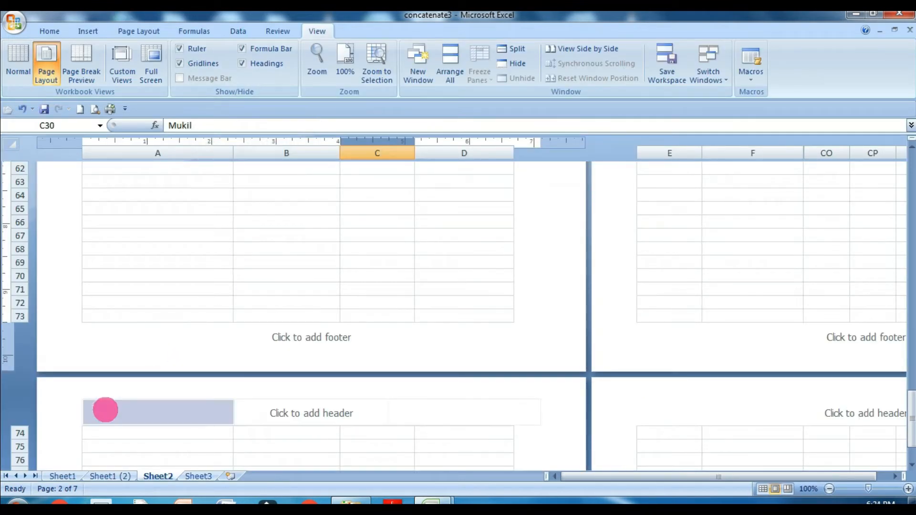
click(18, 65)
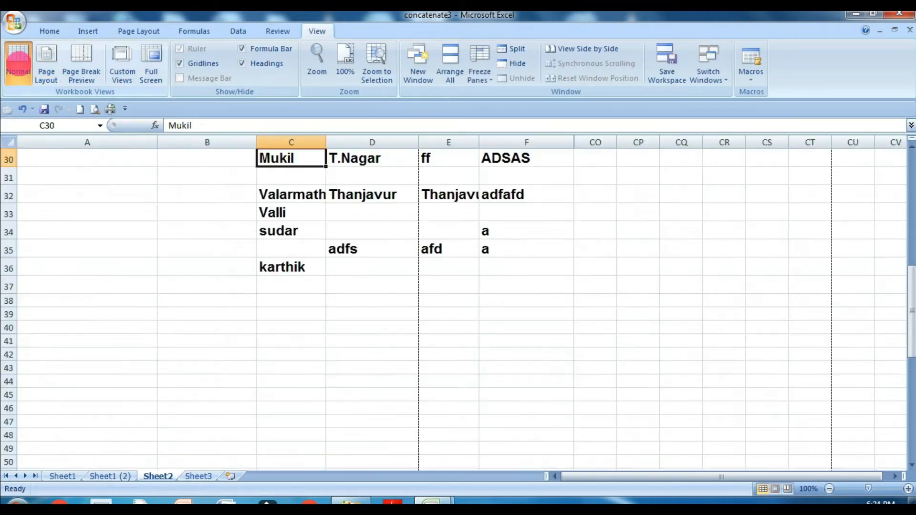
scroll(456, 325, up, 10)
scroll(588, 297, down, 11)
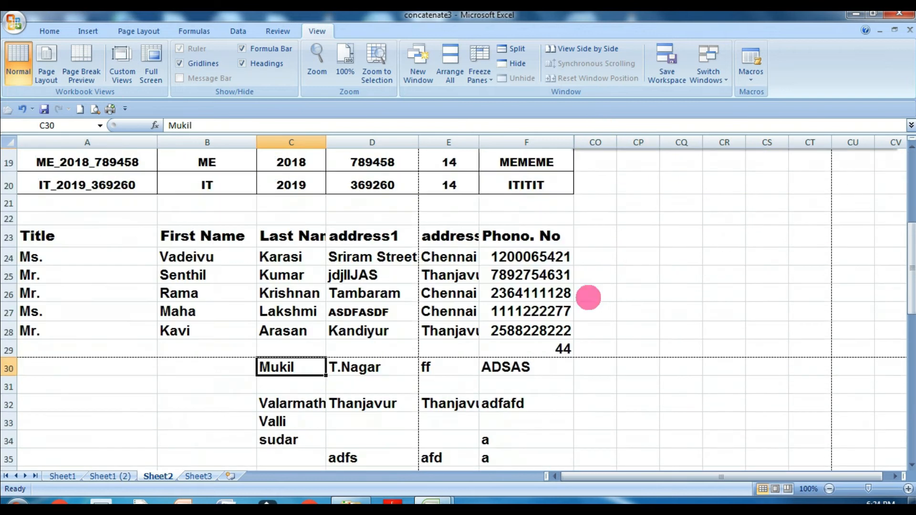
scroll(189, 320, up, 2)
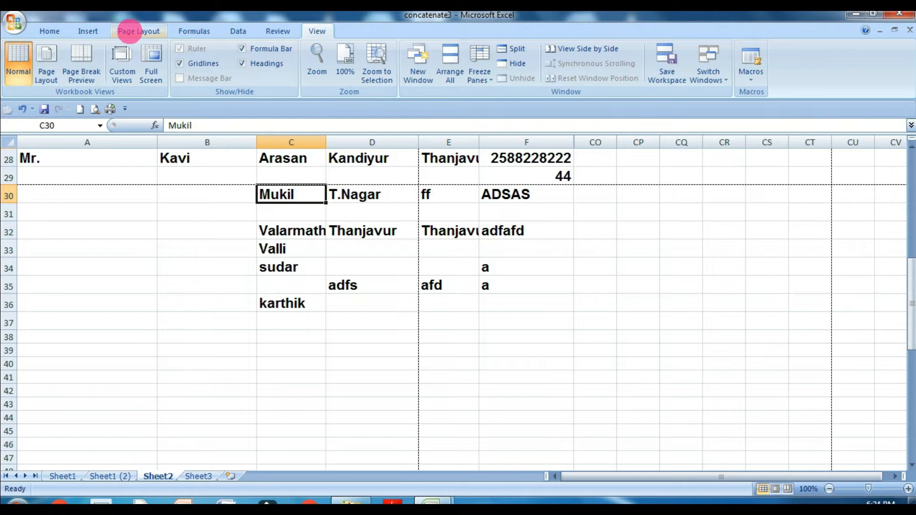
Add a custom footer with the page number code &[Page] in the center section through Page Setup, and apply it
click(129, 32)
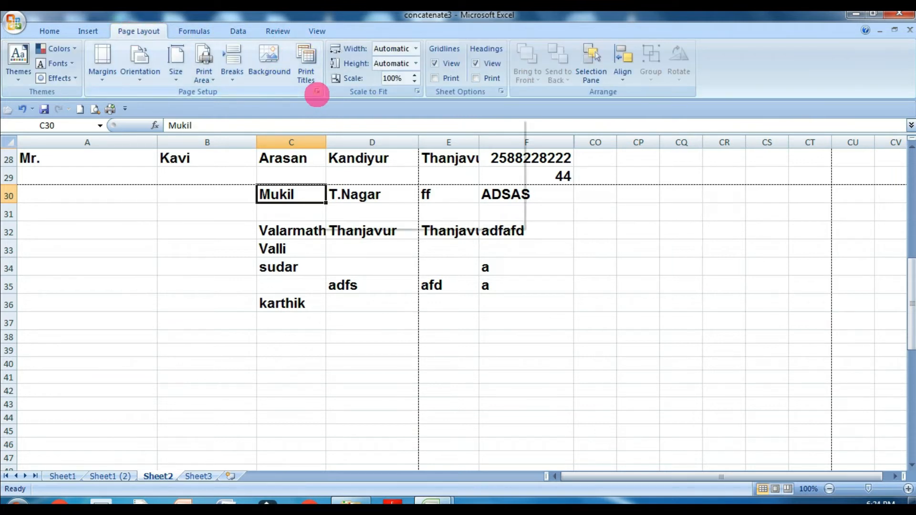
click(318, 91)
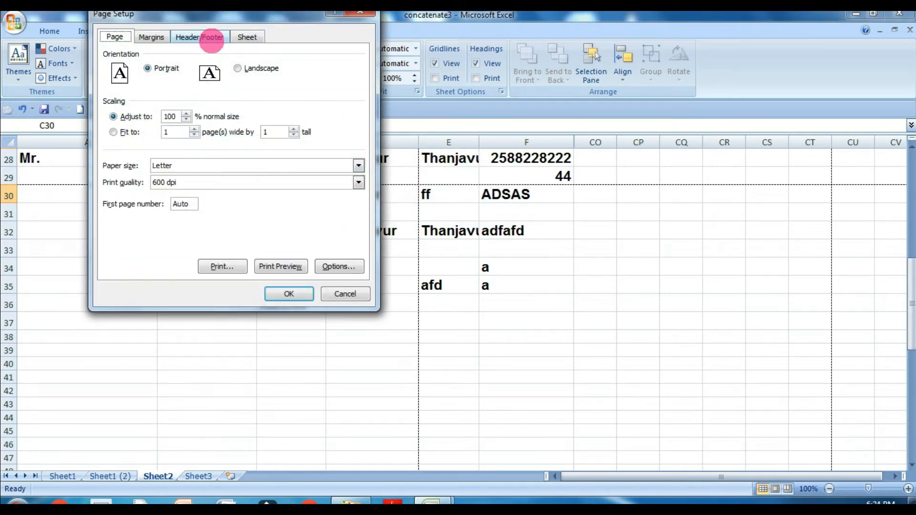
click(211, 37)
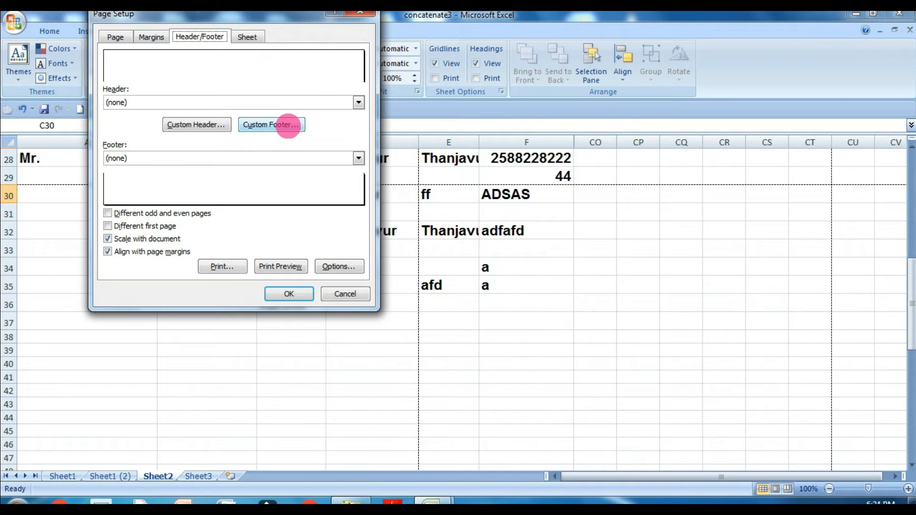
click(288, 125)
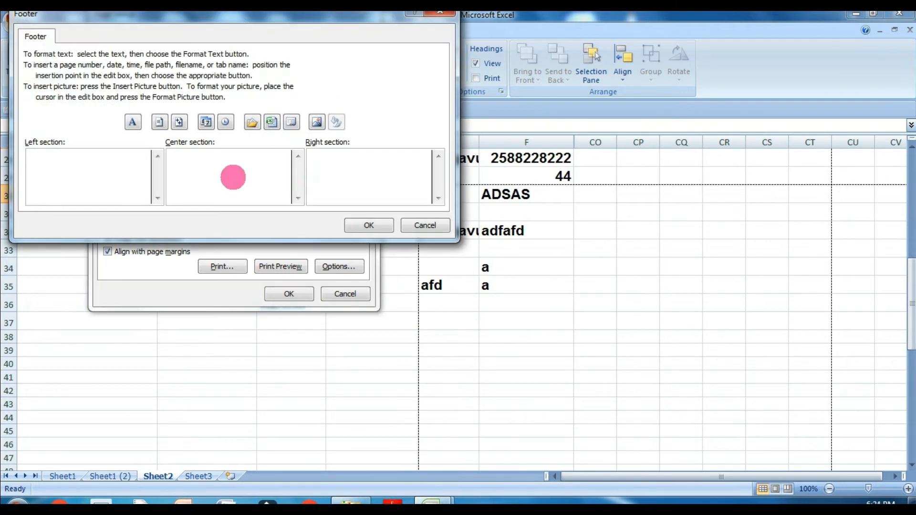
click(60, 163)
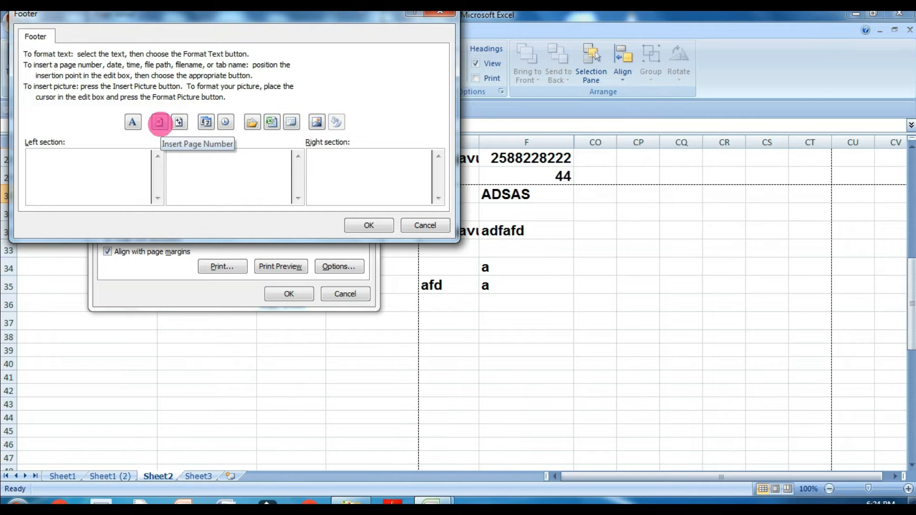
click(160, 122)
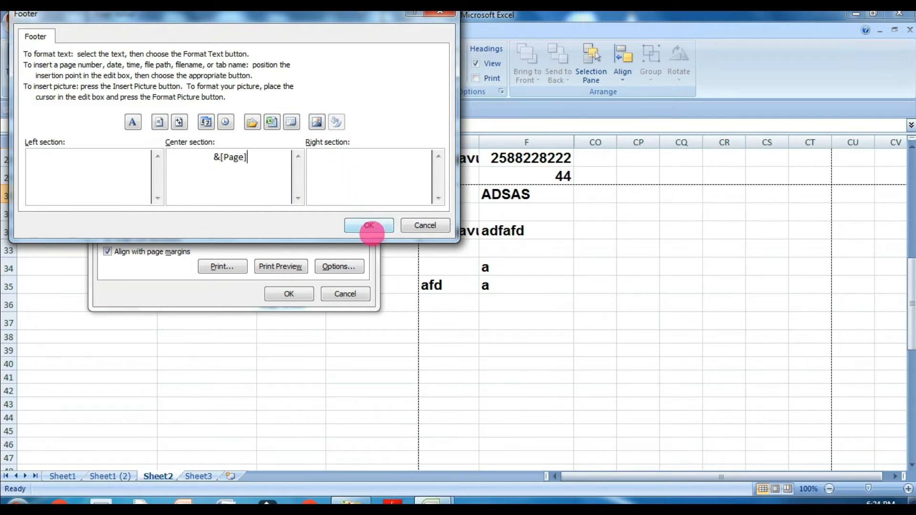
click(369, 226)
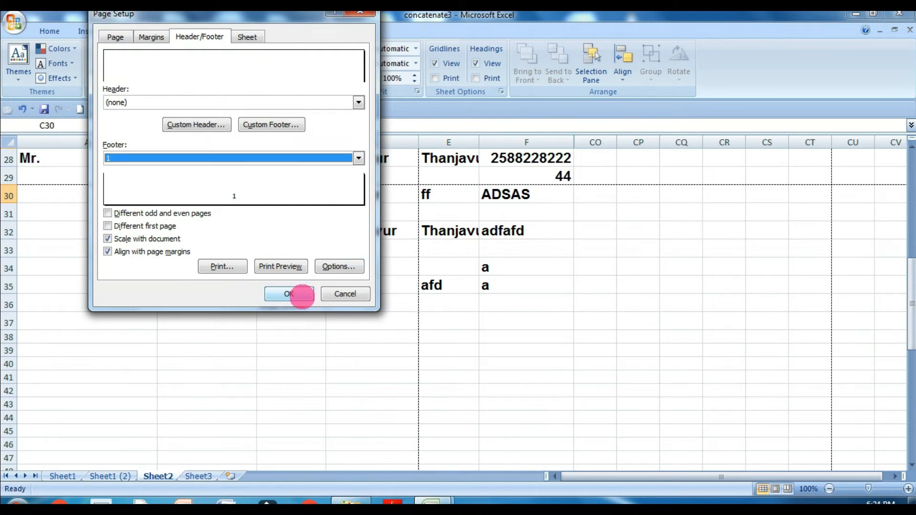
click(289, 294)
Examine the footer page numbers in Print Preview from the first page through the last, and close the preview
scroll(363, 321, down, 13)
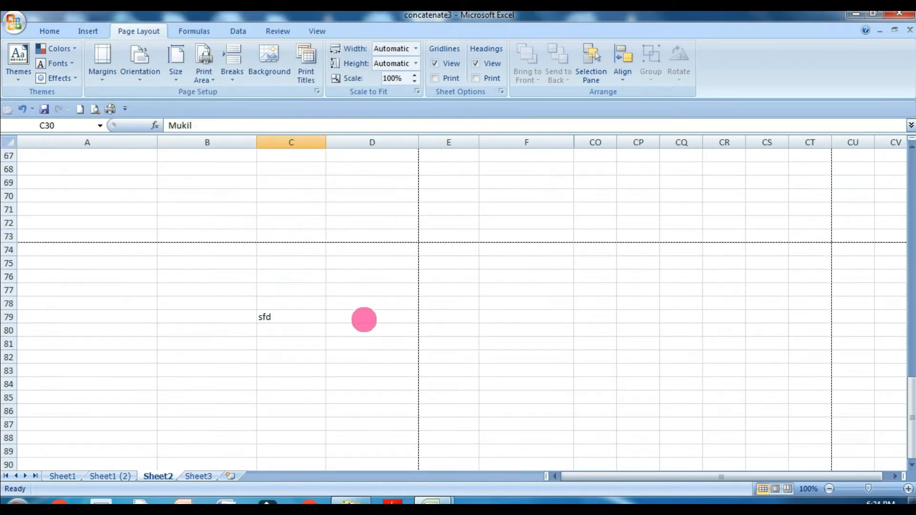
scroll(306, 324, up, 15)
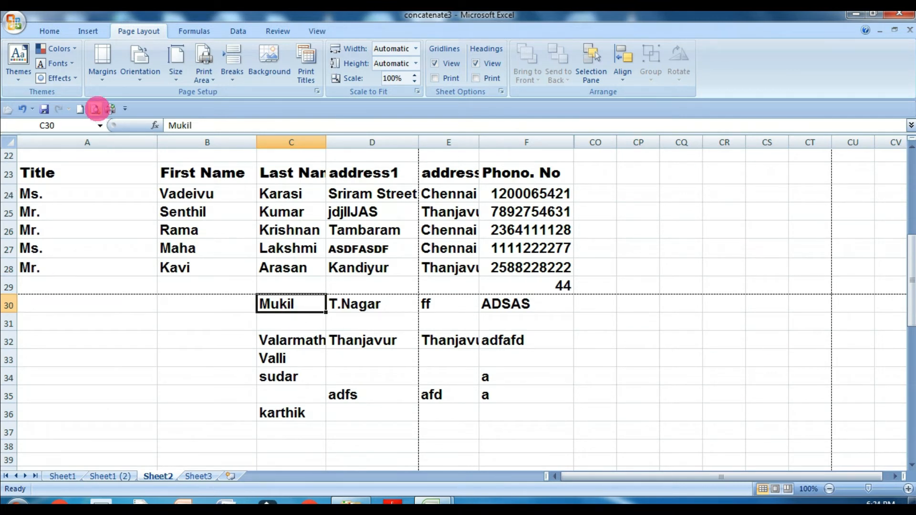
click(95, 109)
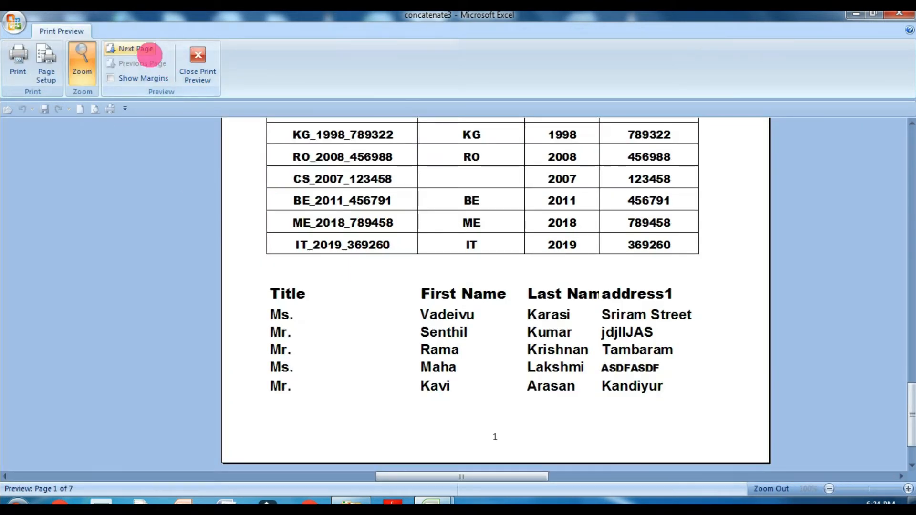
click(143, 48)
click(151, 50)
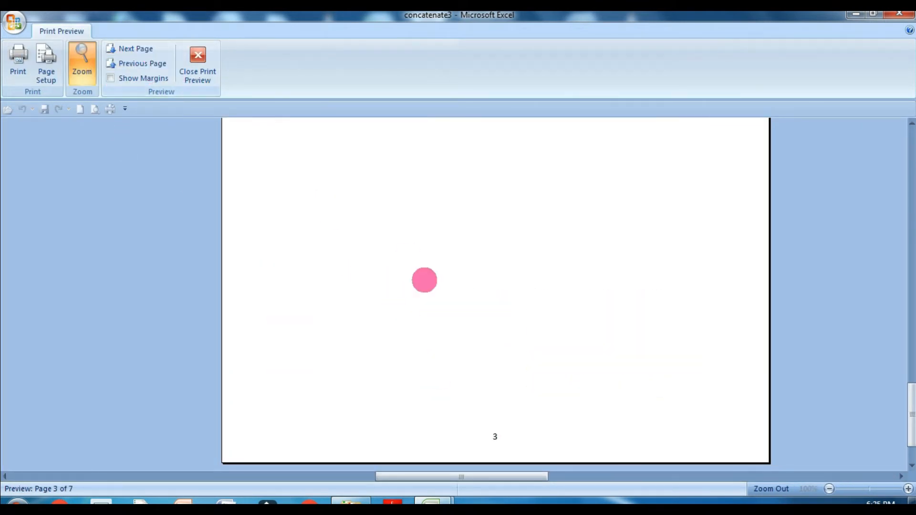
scroll(529, 331, up, 3)
scroll(505, 334, down, 3)
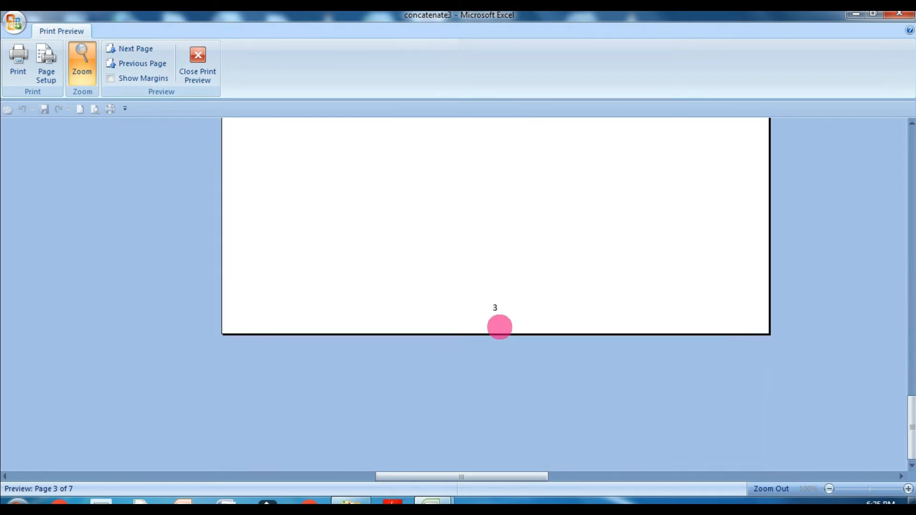
click(144, 48)
click(145, 49)
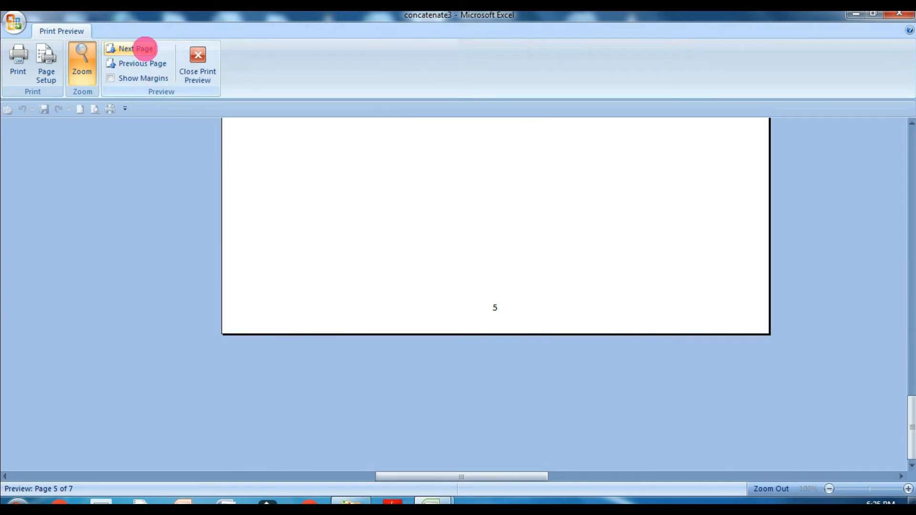
click(140, 48)
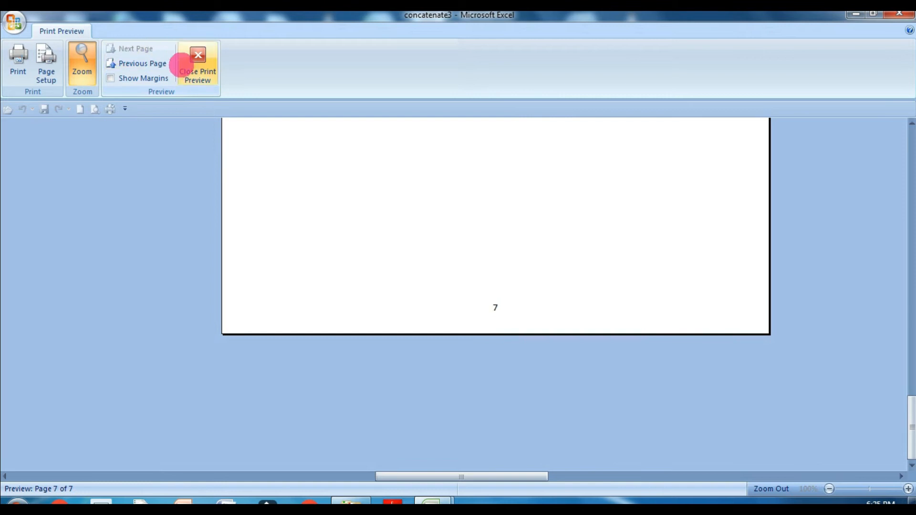
click(192, 68)
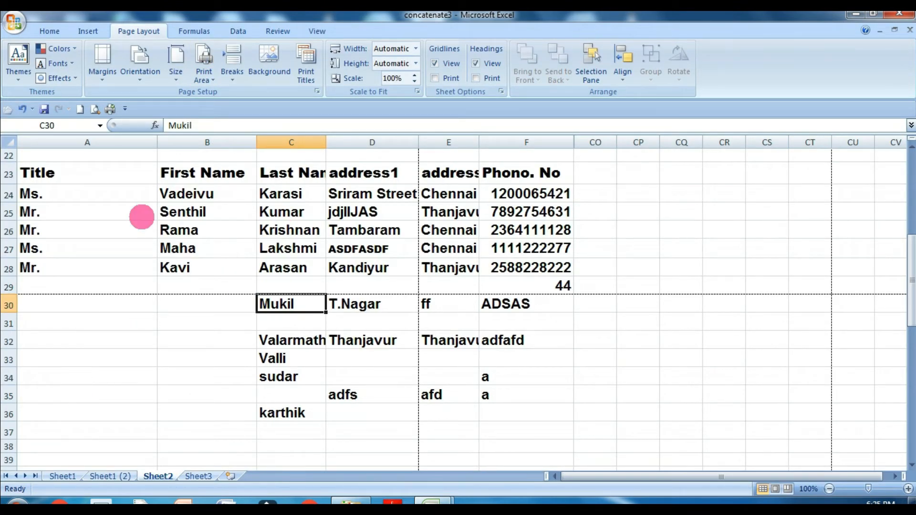
Set the font size of the page number code in the custom footer's center section to 20 and apply it
click(317, 92)
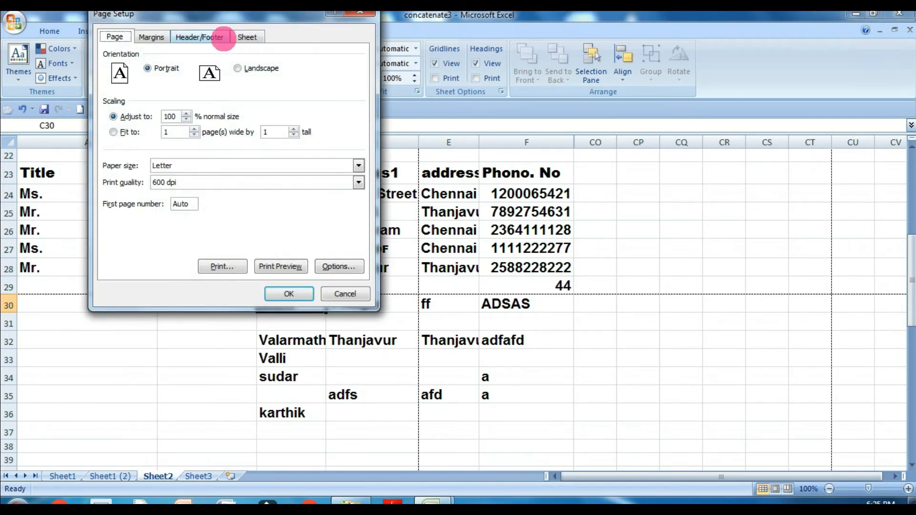
click(215, 37)
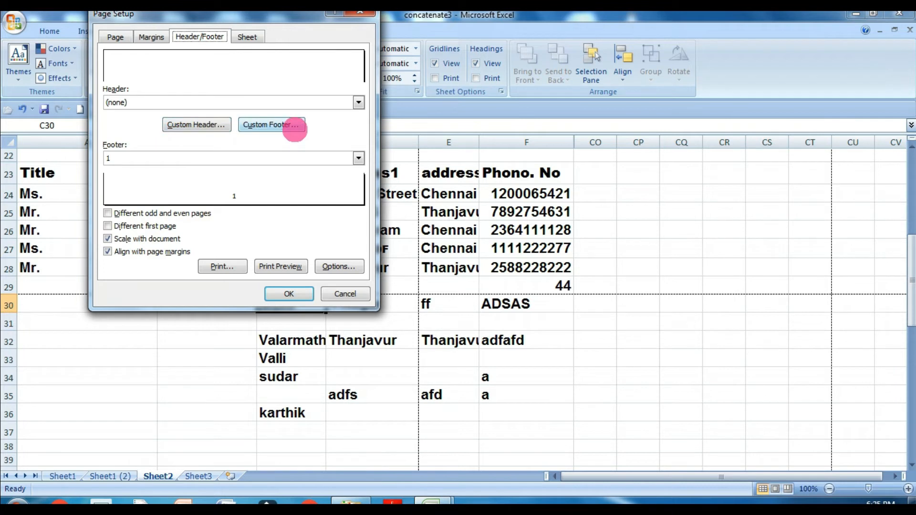
click(286, 125)
drag(257, 203, 211, 180)
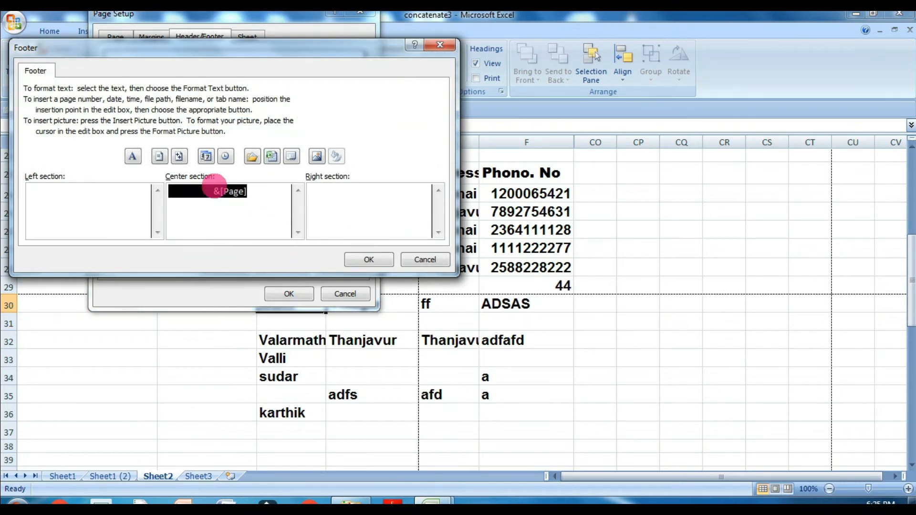
click(133, 156)
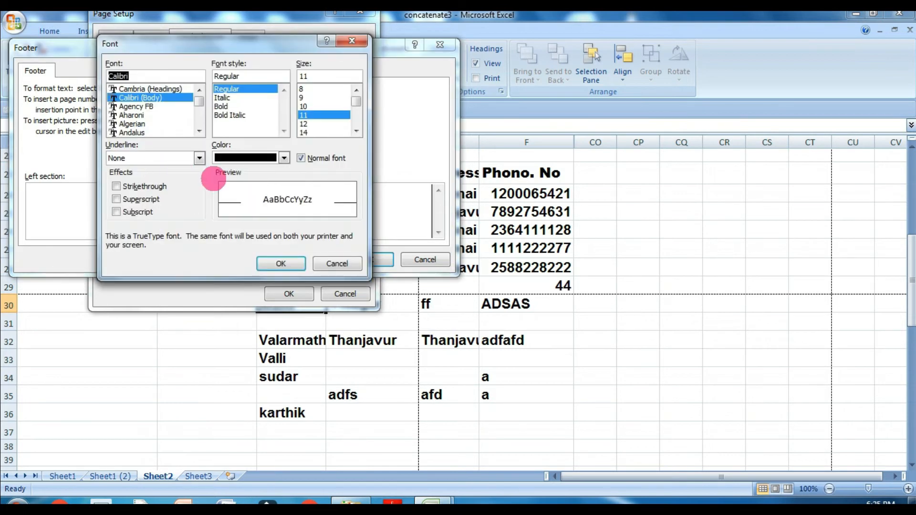
click(303, 133)
drag(356, 101, 356, 110)
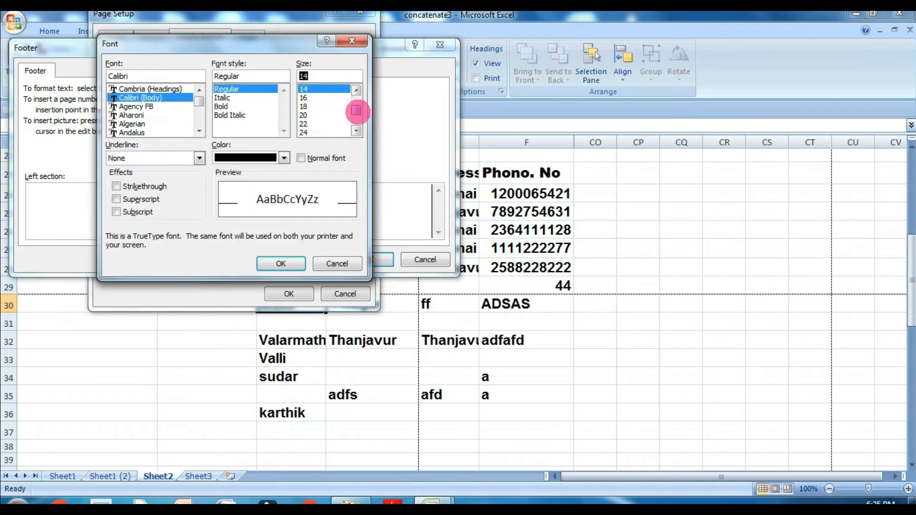
click(314, 115)
click(292, 263)
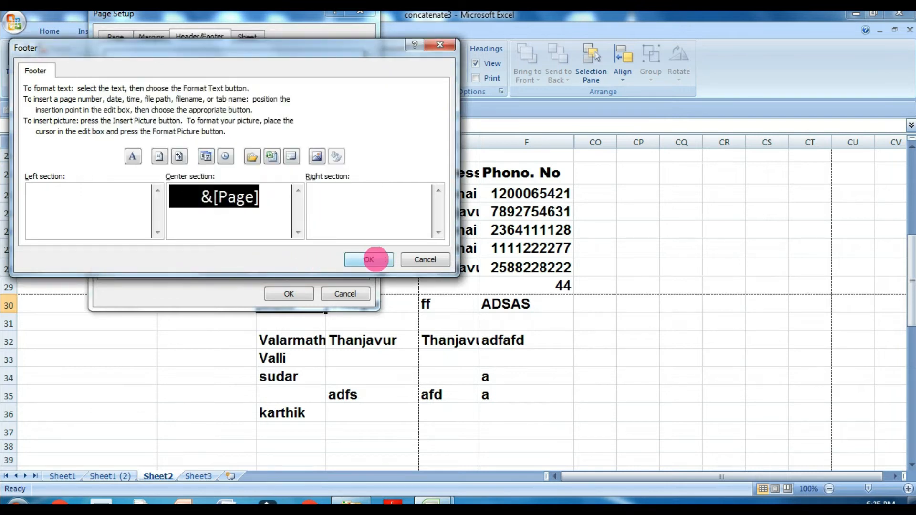
click(369, 259)
click(291, 293)
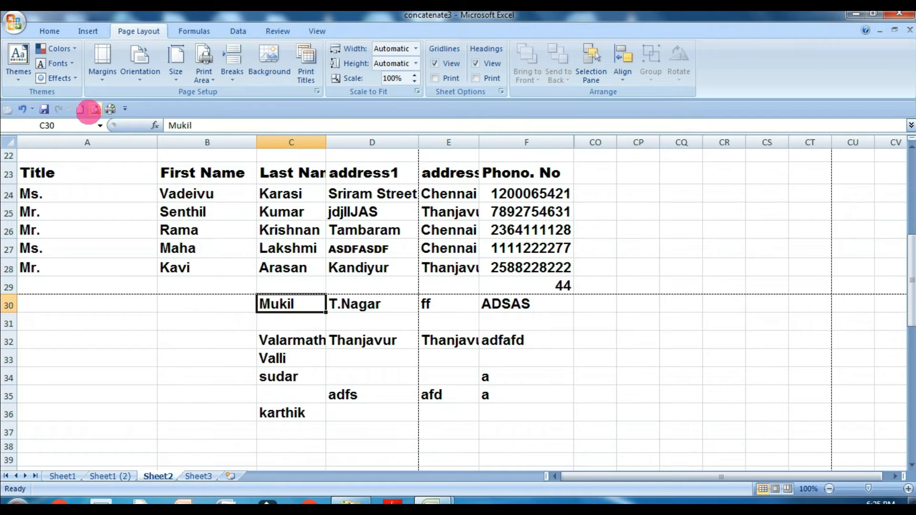
Check the footer on the first two pages in Print Preview, close the preview and select cell D35
click(95, 110)
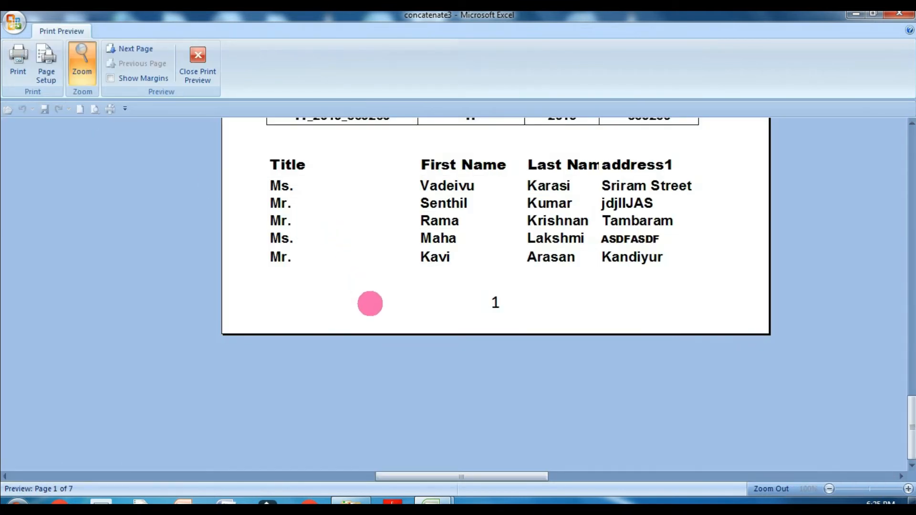
click(128, 50)
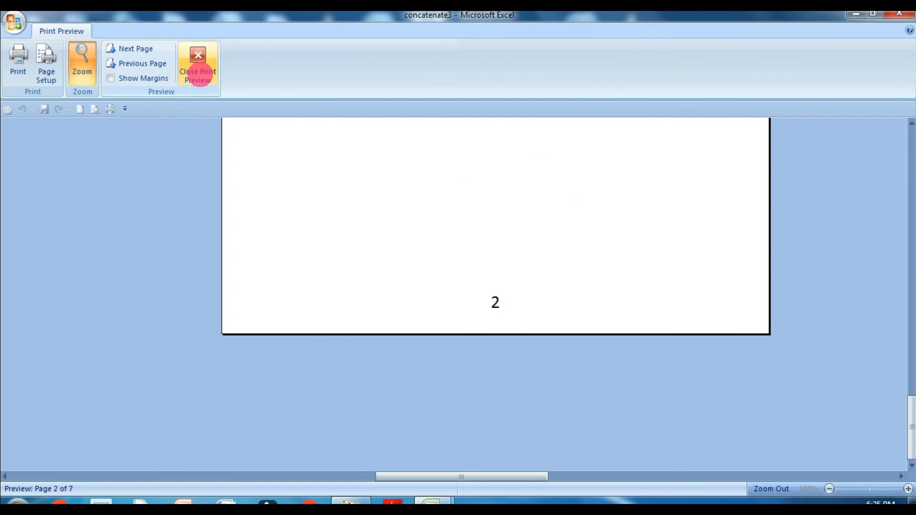
click(199, 76)
click(336, 395)
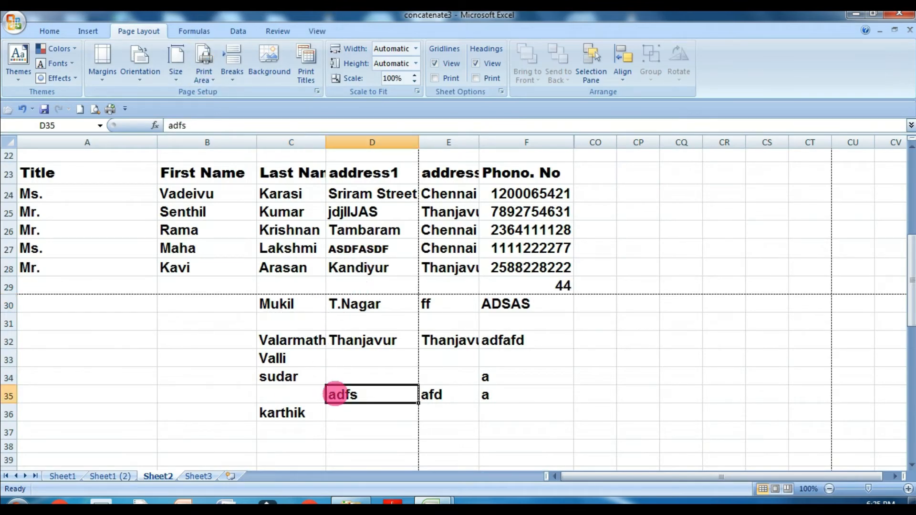
Delete the page number code from the custom footer's center section in Page Setup and apply the change
click(318, 91)
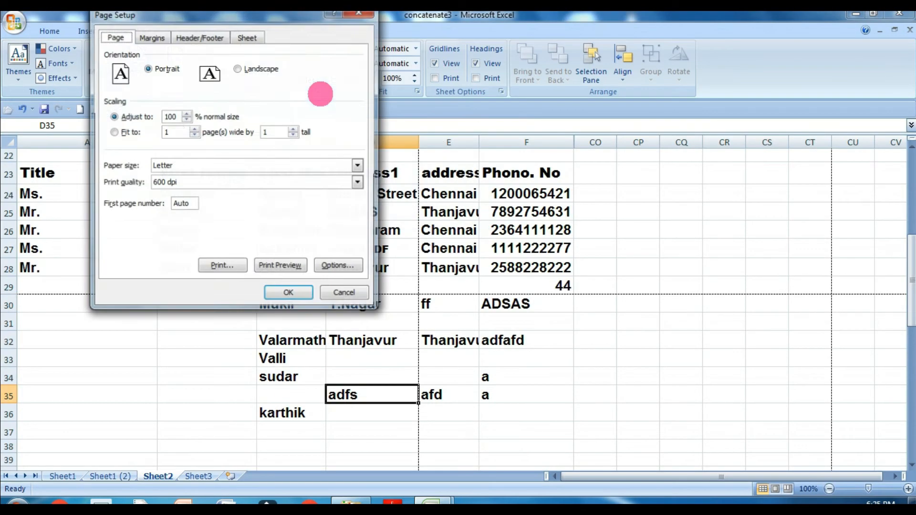
click(215, 38)
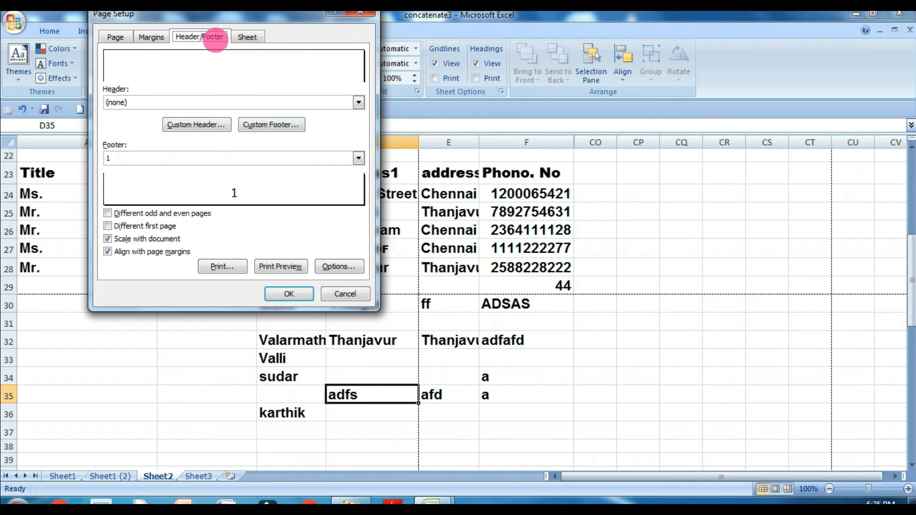
click(267, 122)
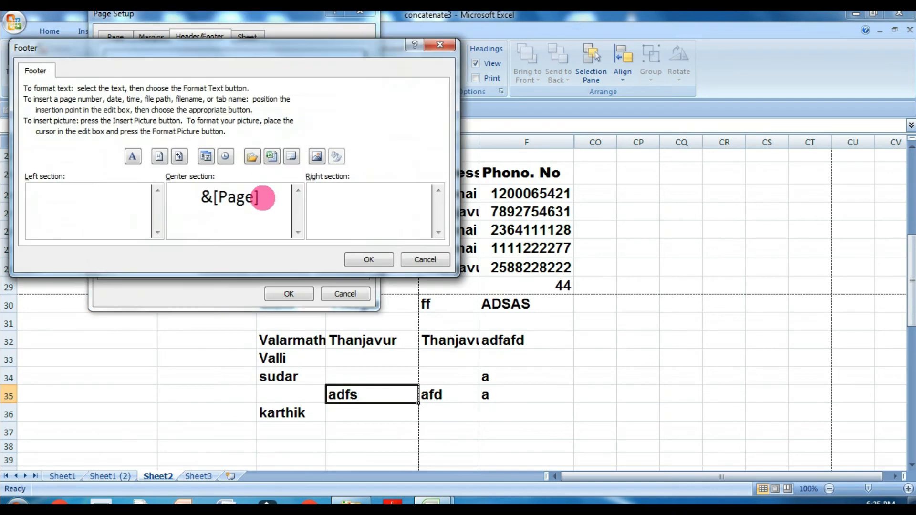
drag(262, 196, 123, 185)
key(Delete)
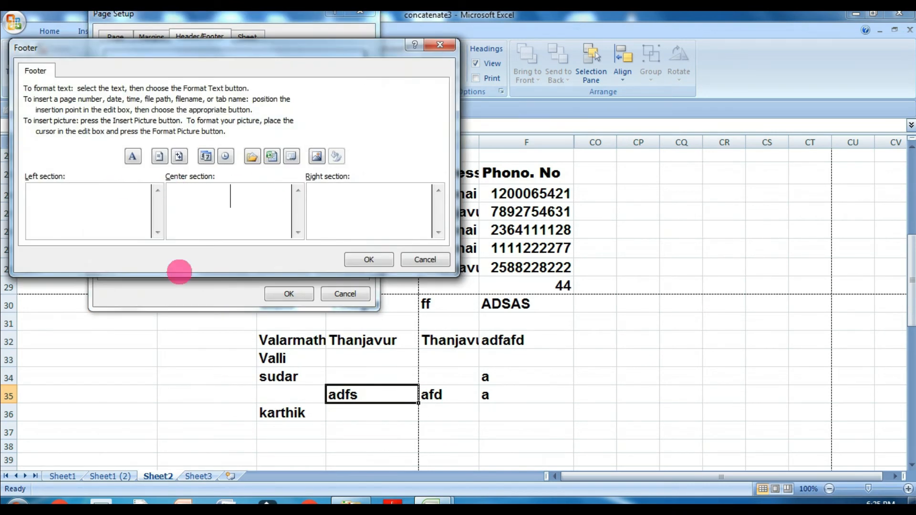
click(369, 260)
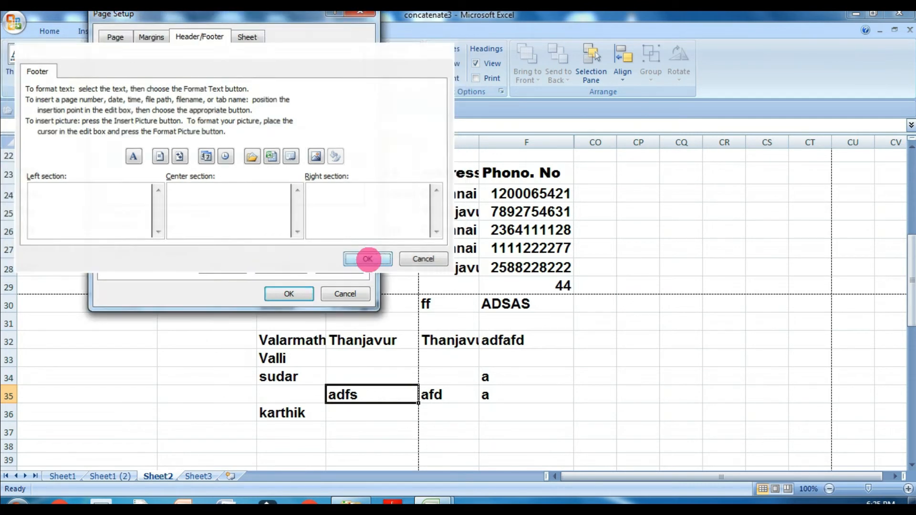
click(308, 297)
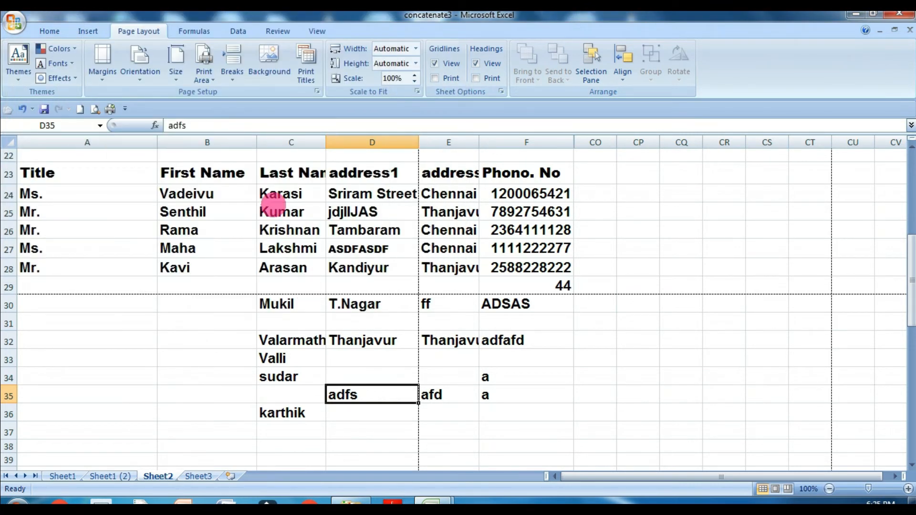
Check the bottom of the pages in Print Preview for the removed page number, and close the preview
click(95, 109)
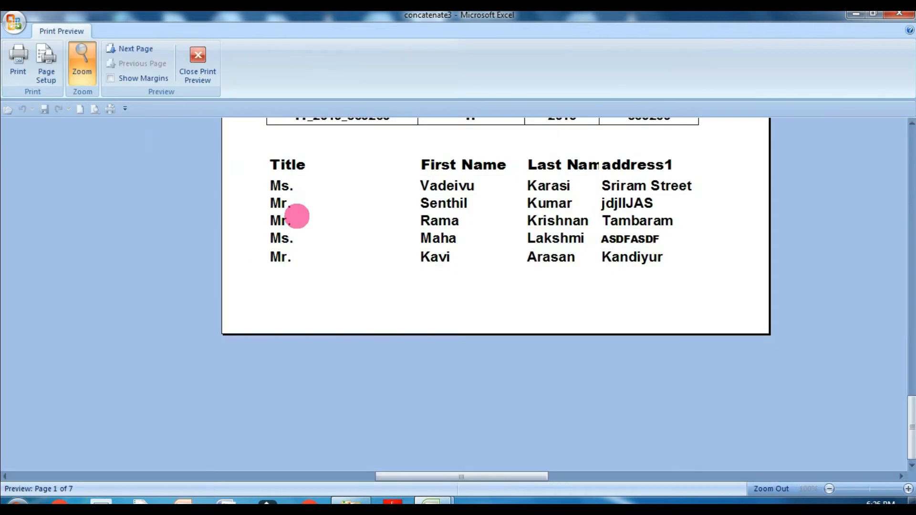
click(350, 253)
click(137, 48)
click(136, 47)
click(198, 58)
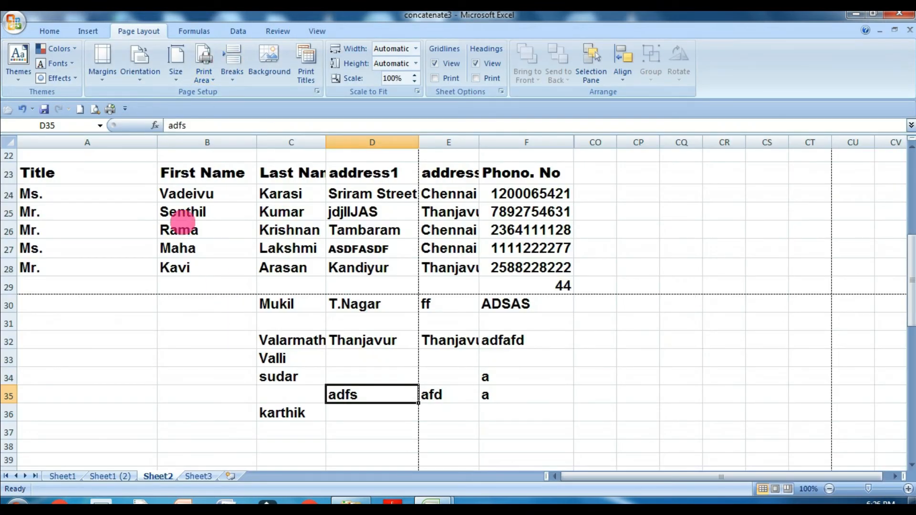
Open the custom footer for editing from the Header/Footer settings in Page Setup
click(317, 91)
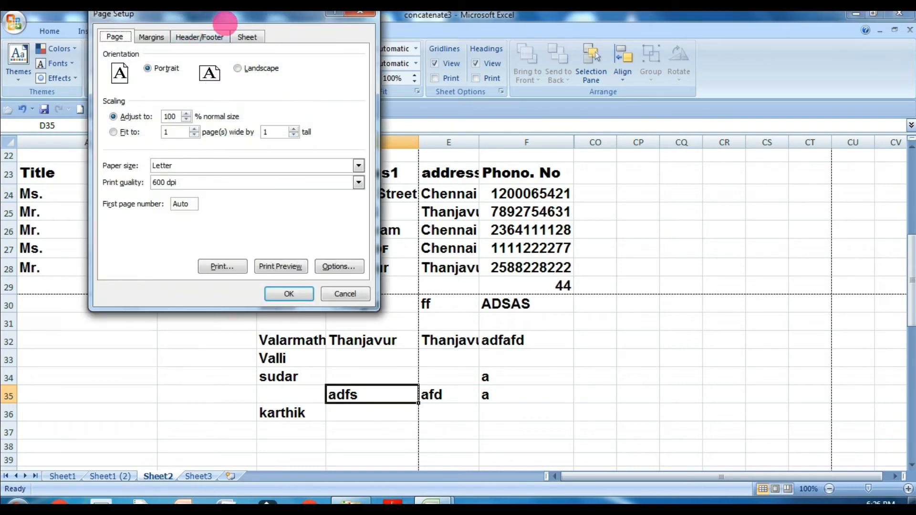
click(222, 38)
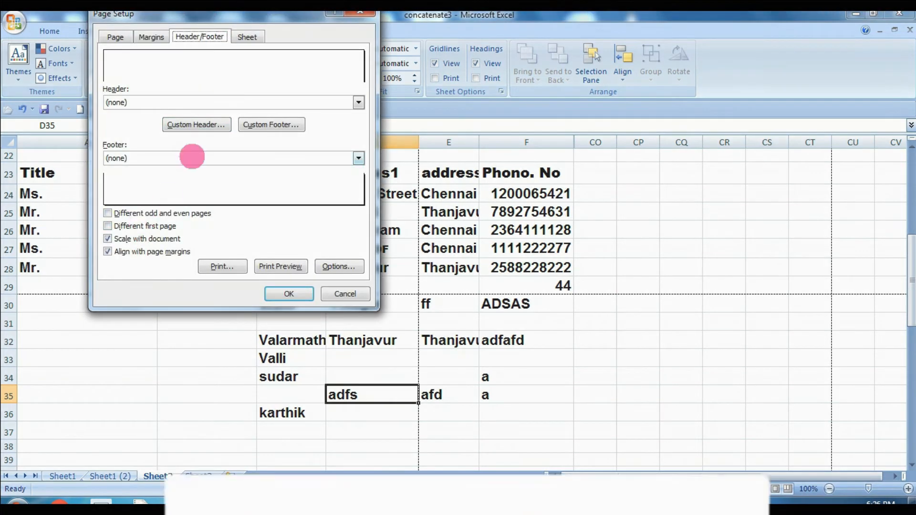
click(268, 125)
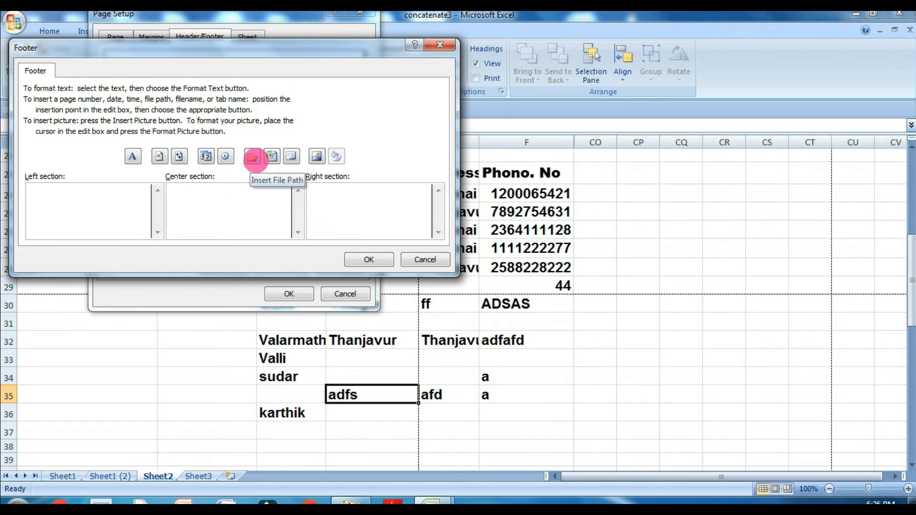
Insert the file path code &[Path]&[File] in the footer's center section and delete it again
click(253, 157)
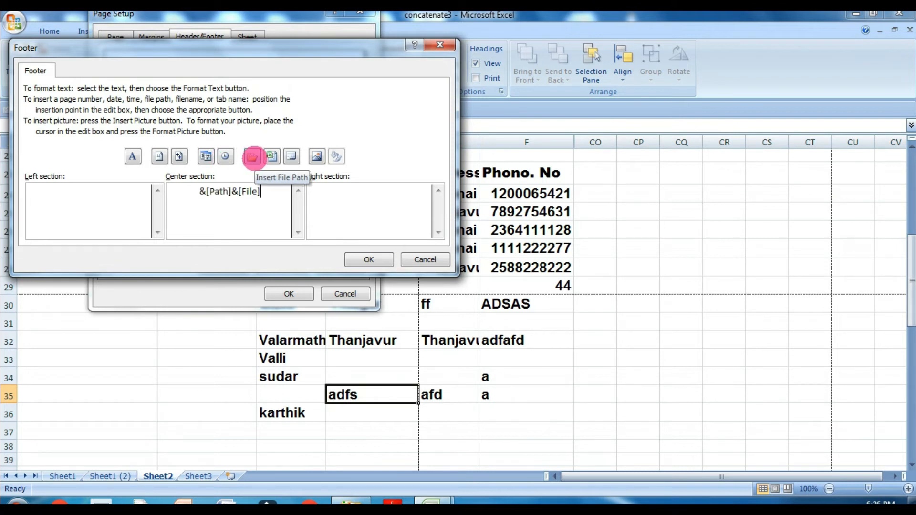
drag(262, 191, 150, 194)
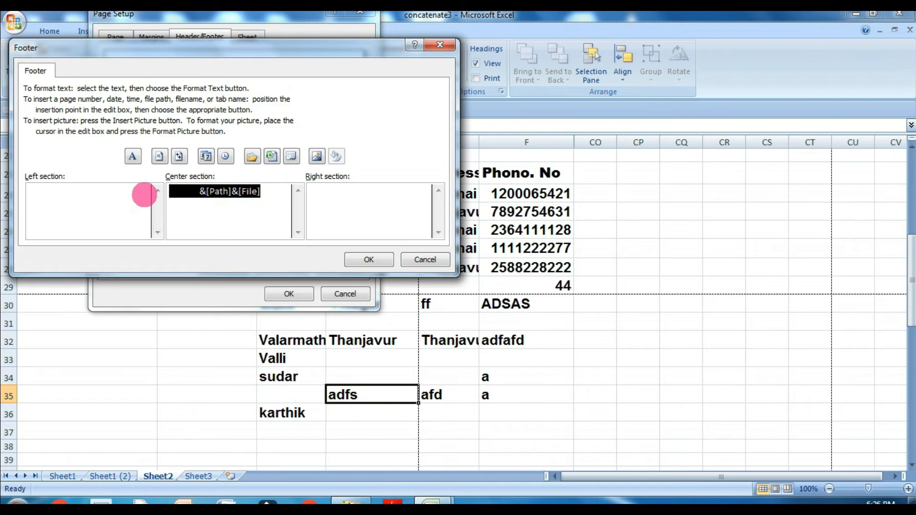
key(Delete)
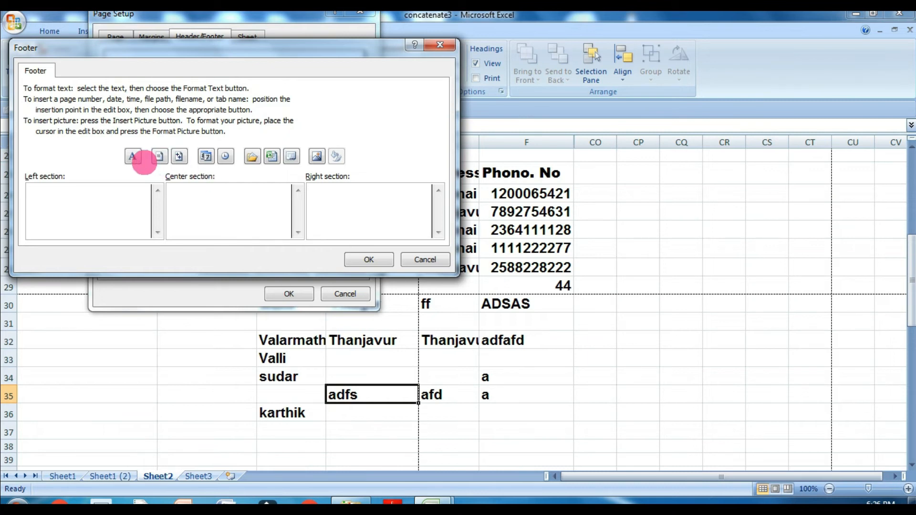
Insert the page number code in the footer's center section and turn on Different first page
click(159, 156)
click(368, 259)
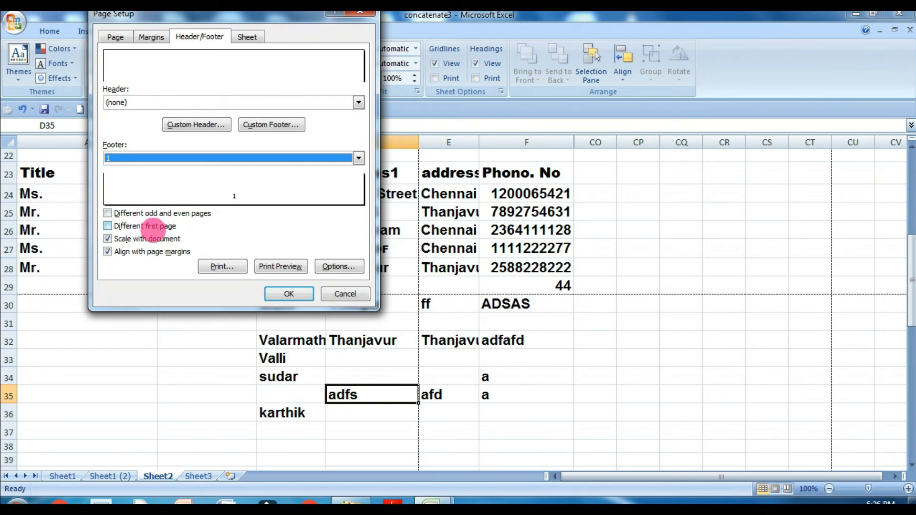
click(153, 228)
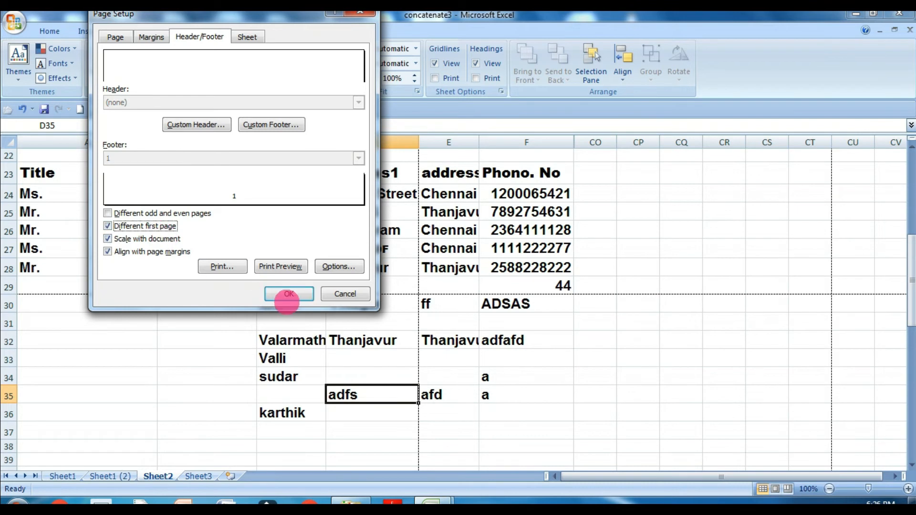
Compare the footers of the first three pages in Print Preview, and close the preview
click(280, 266)
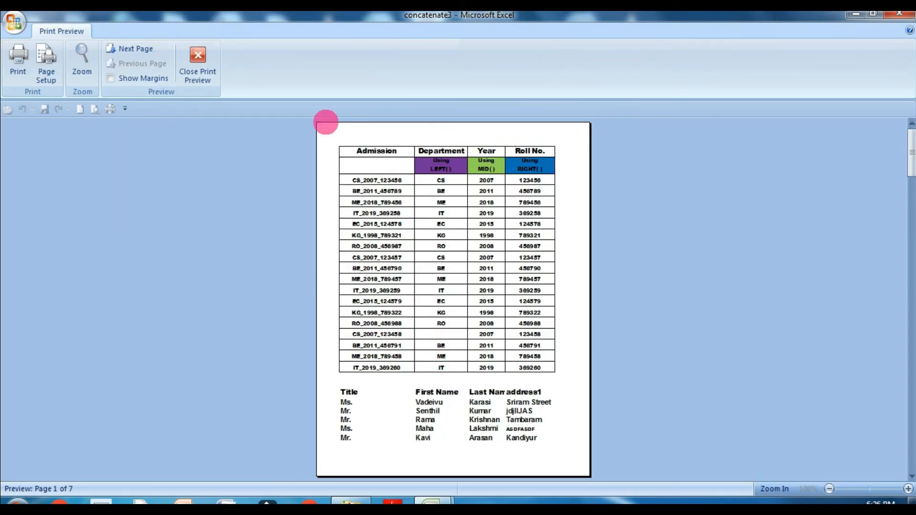
click(135, 50)
click(497, 466)
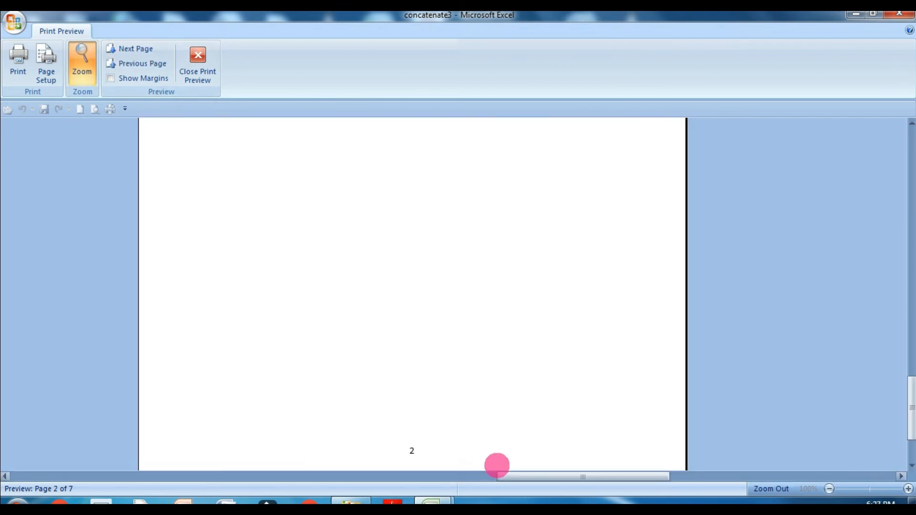
click(156, 68)
scroll(436, 280, down, 3)
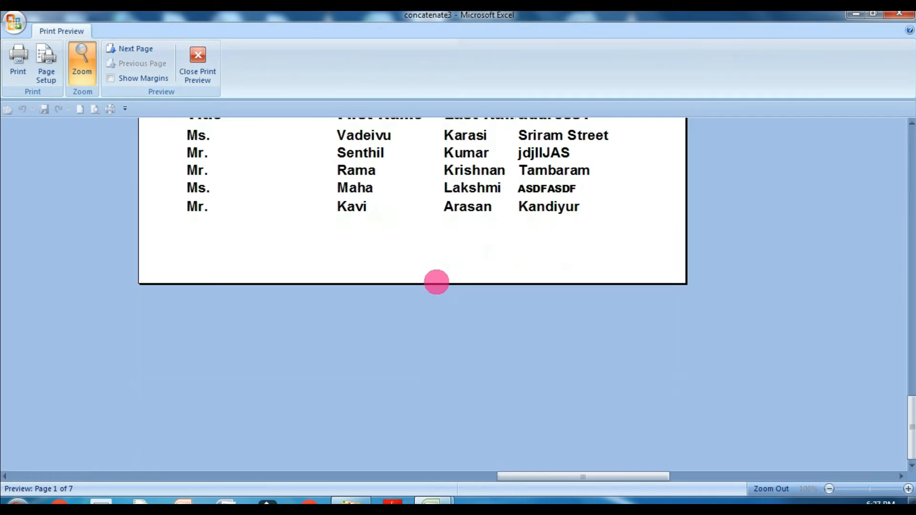
scroll(430, 272, up, 2)
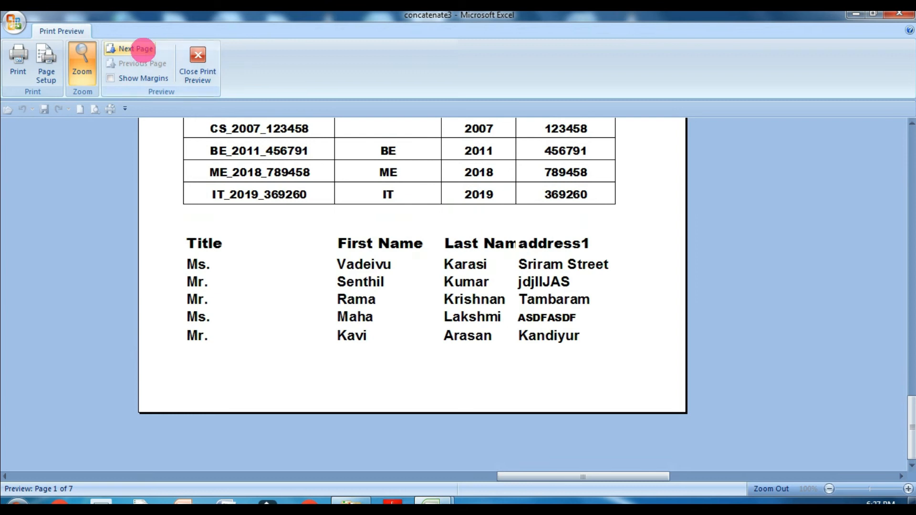
click(144, 48)
click(128, 49)
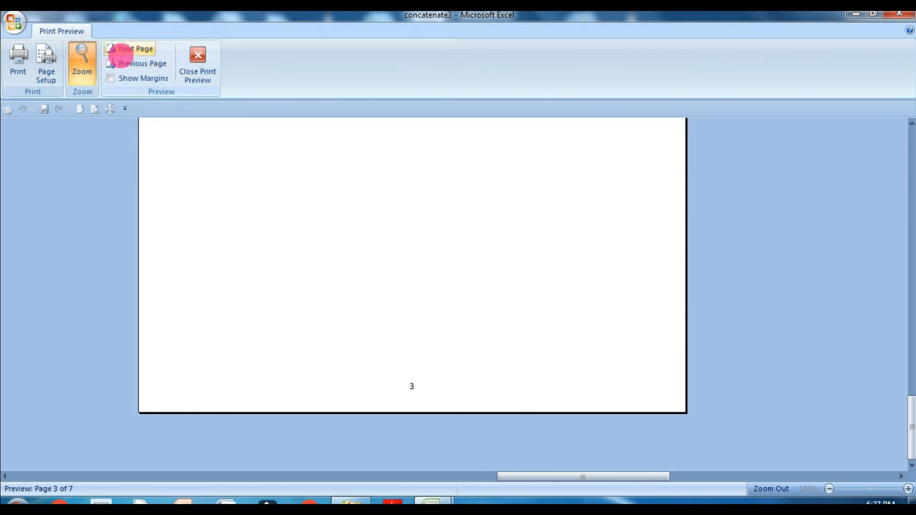
click(197, 62)
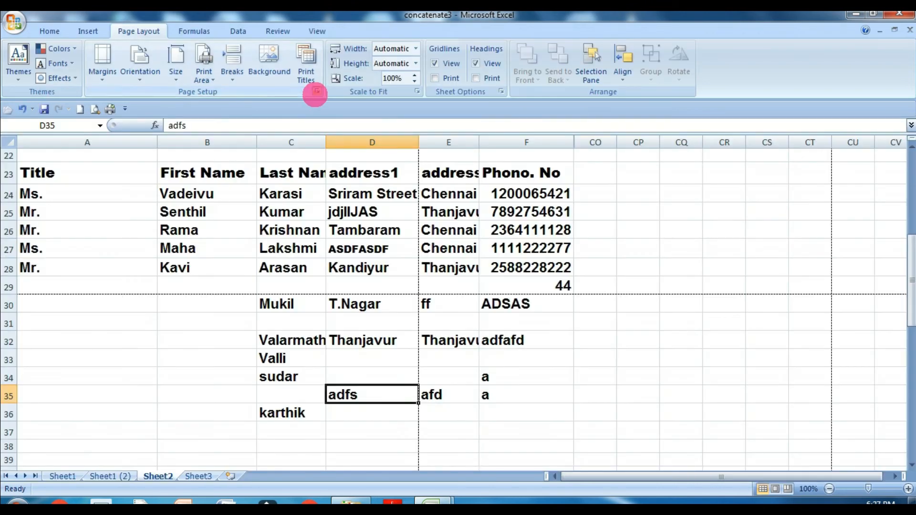
Review the custom footer in Page Setup, leave the settings without changes and select cell D34
click(317, 92)
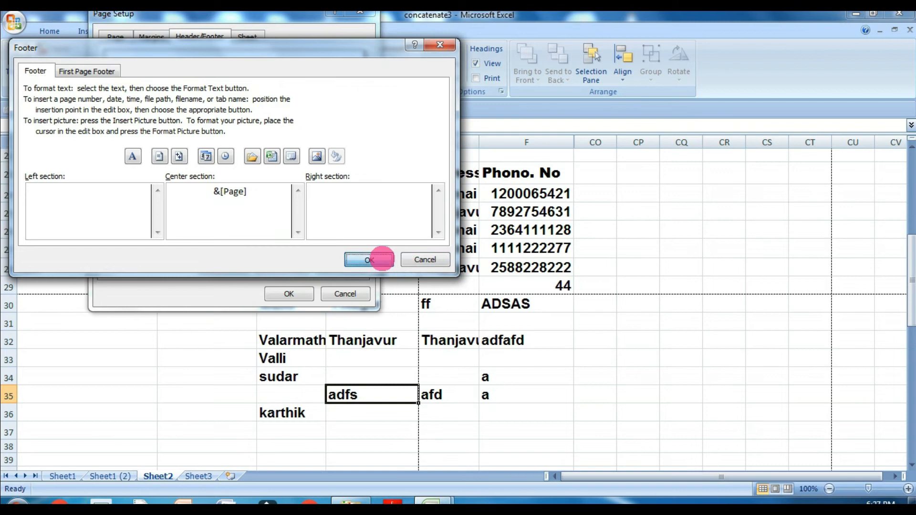
click(366, 259)
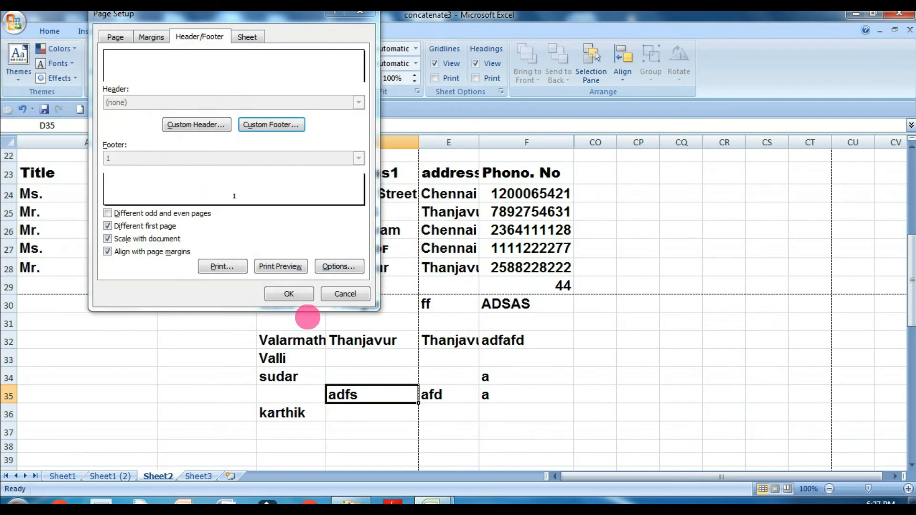
click(341, 294)
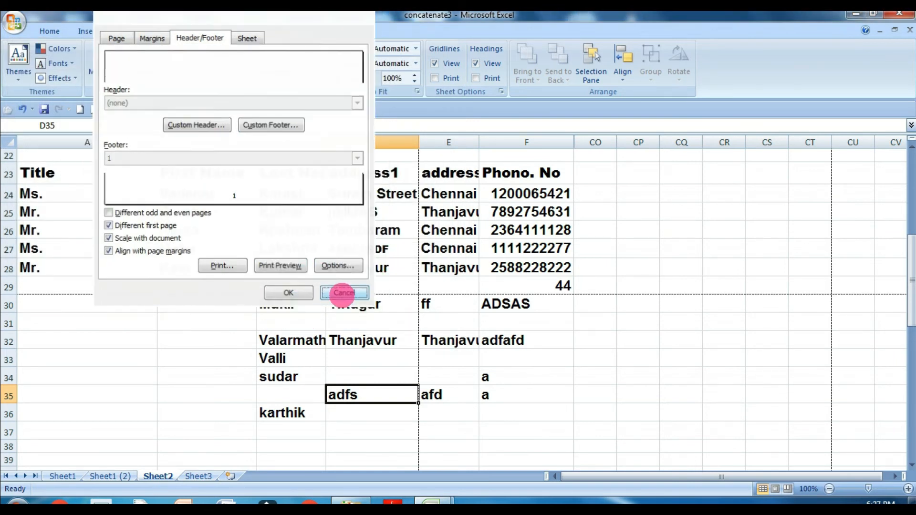
click(359, 371)
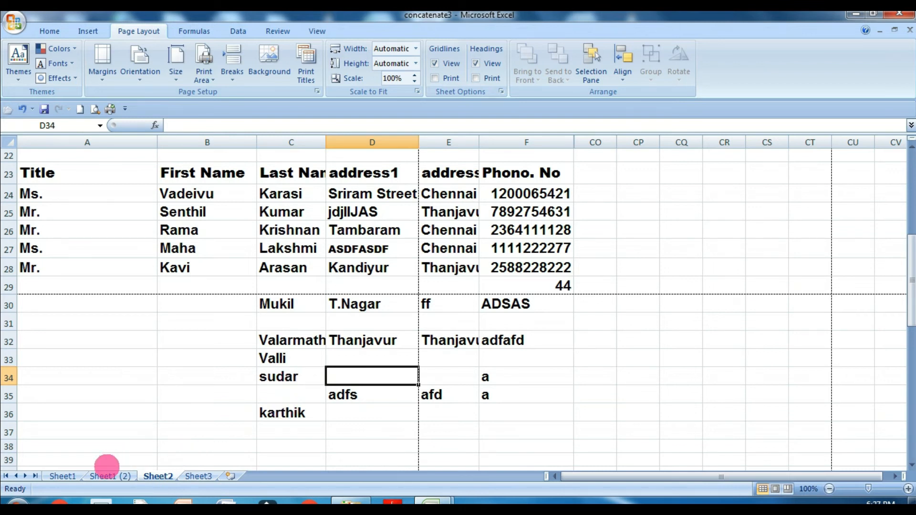
Look through Sheet1, Sheet1 (2), Sheet2 and Sheet3, return to Sheet2 and select cell A34
click(62, 476)
click(154, 267)
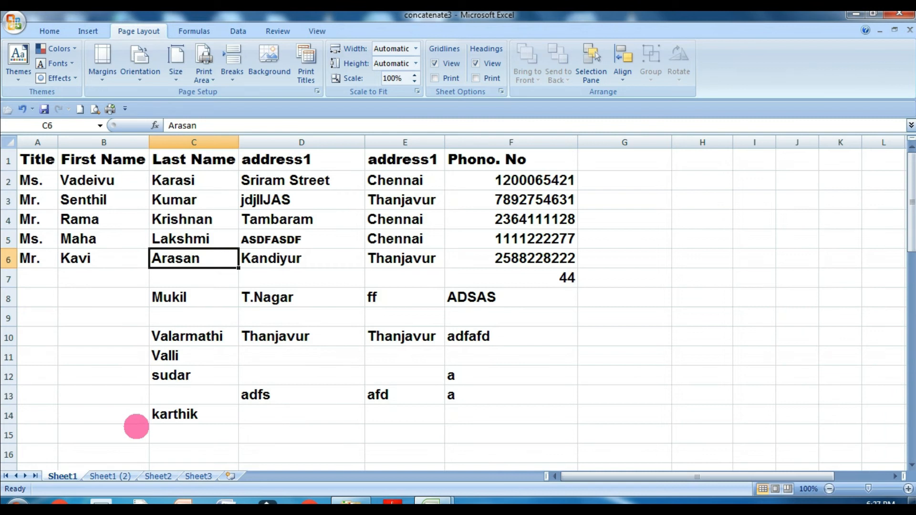
click(132, 478)
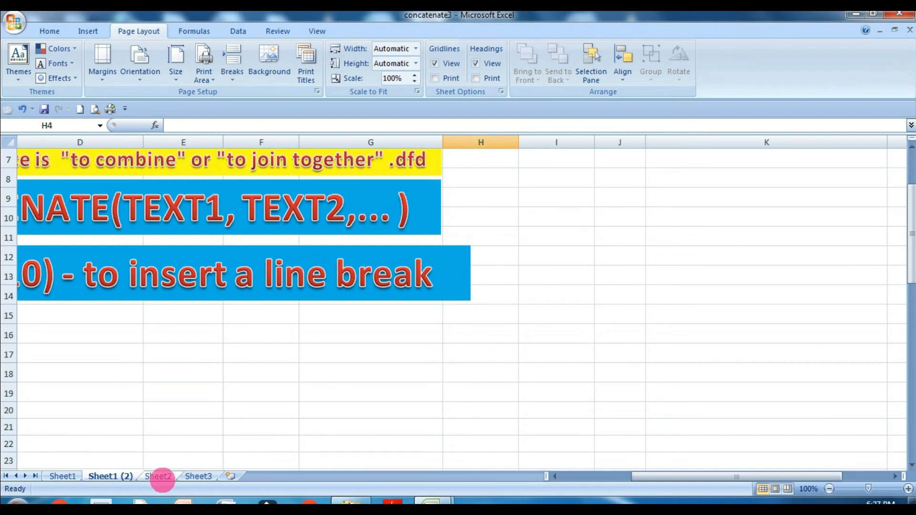
click(161, 478)
click(195, 476)
click(63, 476)
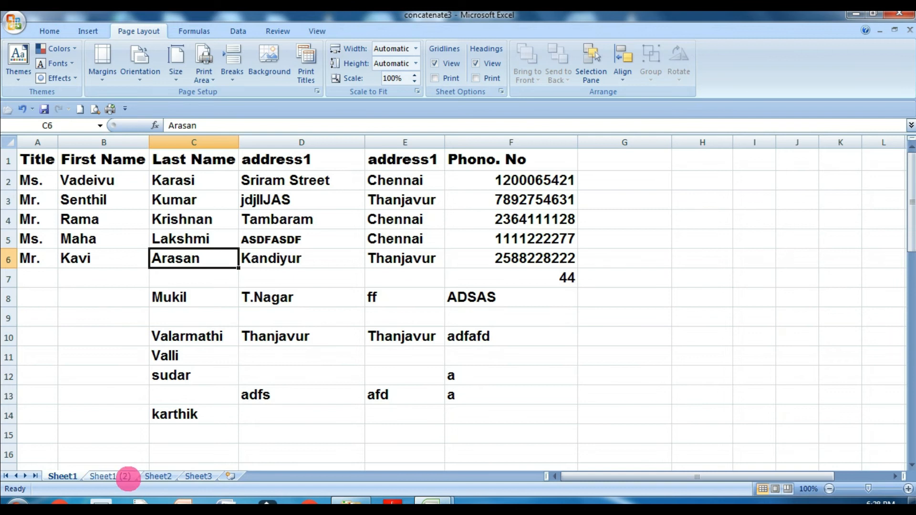
click(156, 477)
click(117, 377)
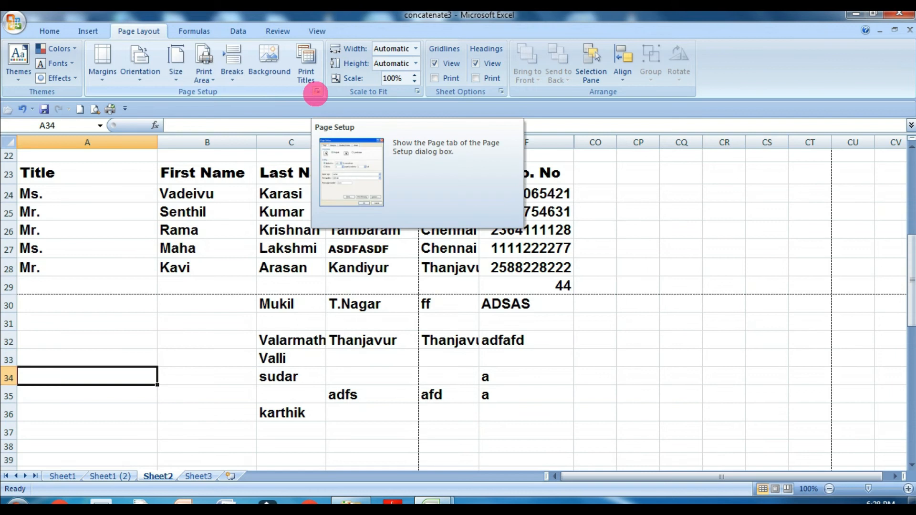
Set the first page number of Sheet2 to 10 in Page Setup and apply it
click(317, 92)
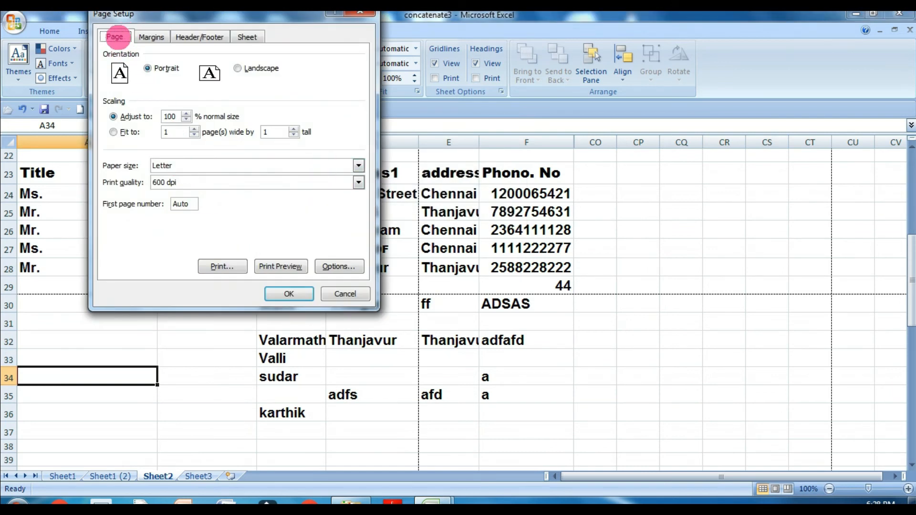
double_click(187, 204)
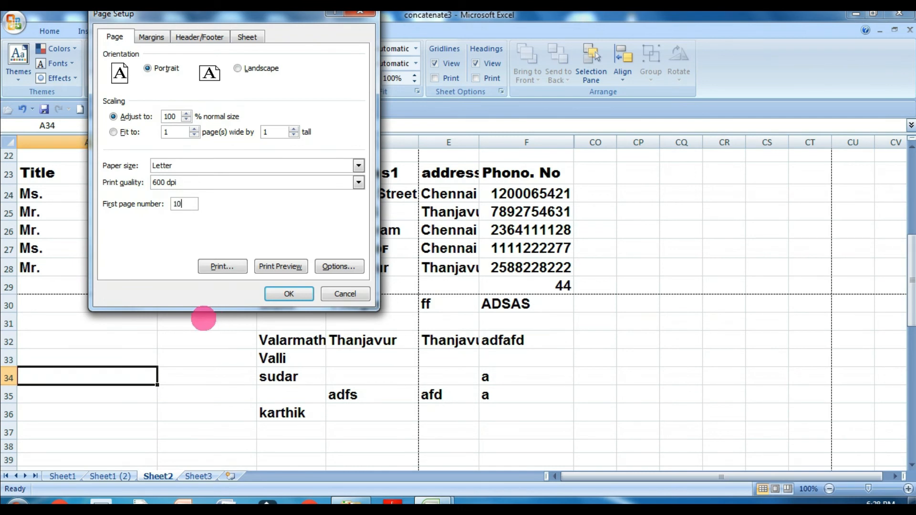
click(181, 206)
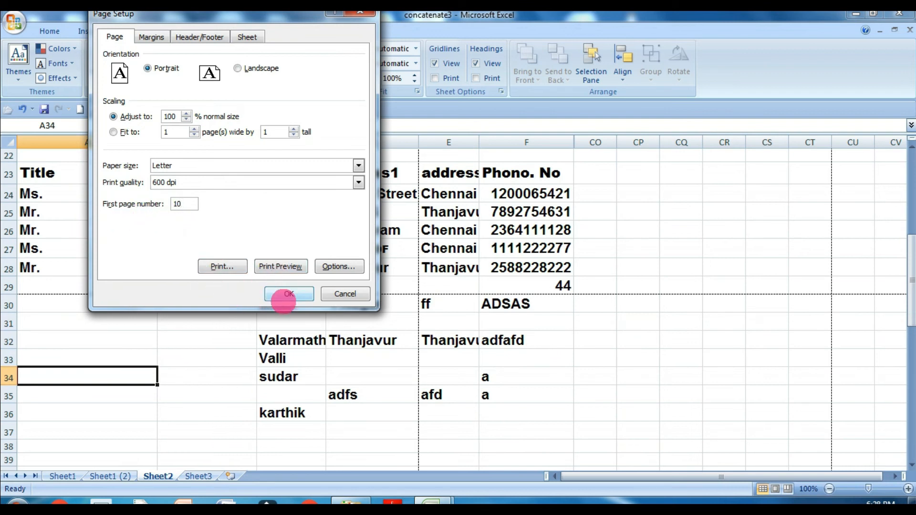
click(289, 295)
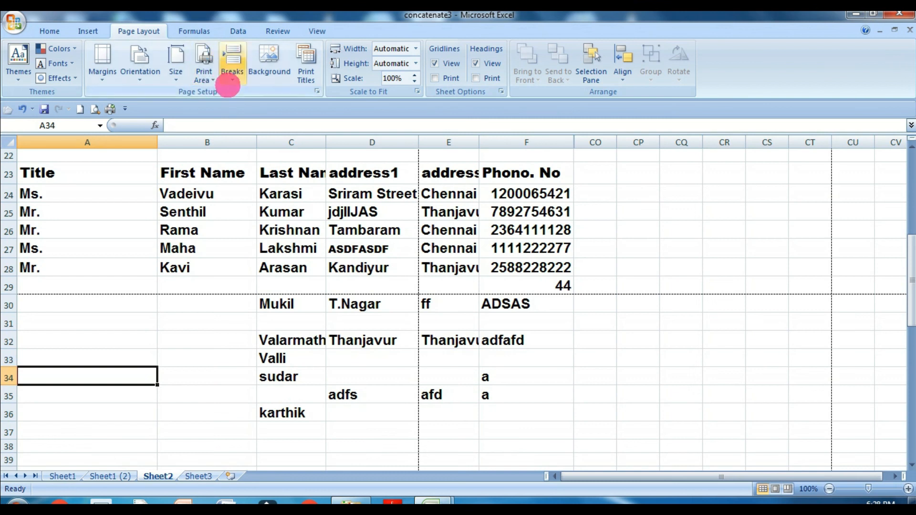
Check the custom footer's center section and the first page number in Page Setup, and accept the settings
click(316, 91)
click(206, 37)
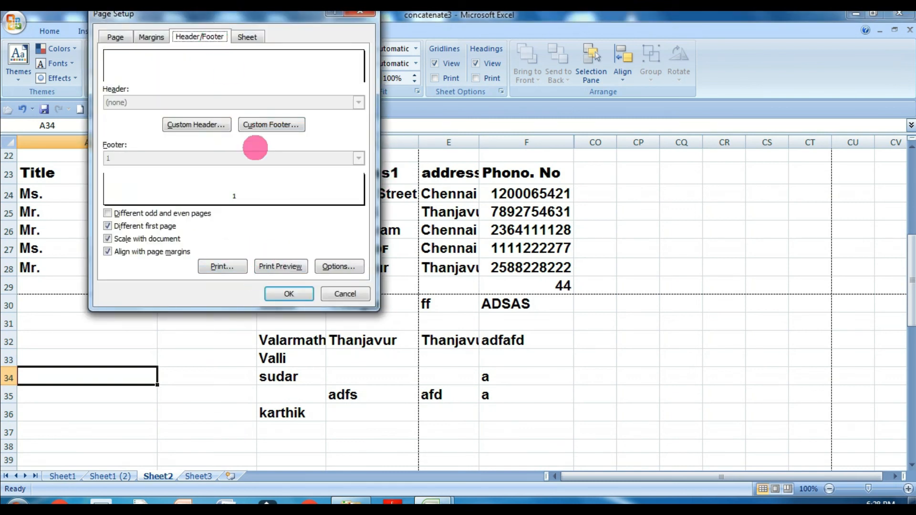
click(262, 125)
triple_click(249, 191)
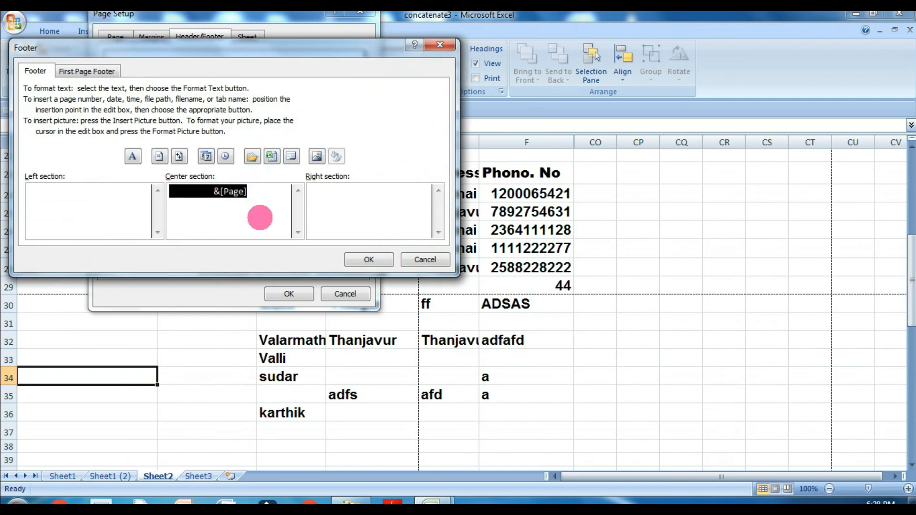
click(360, 260)
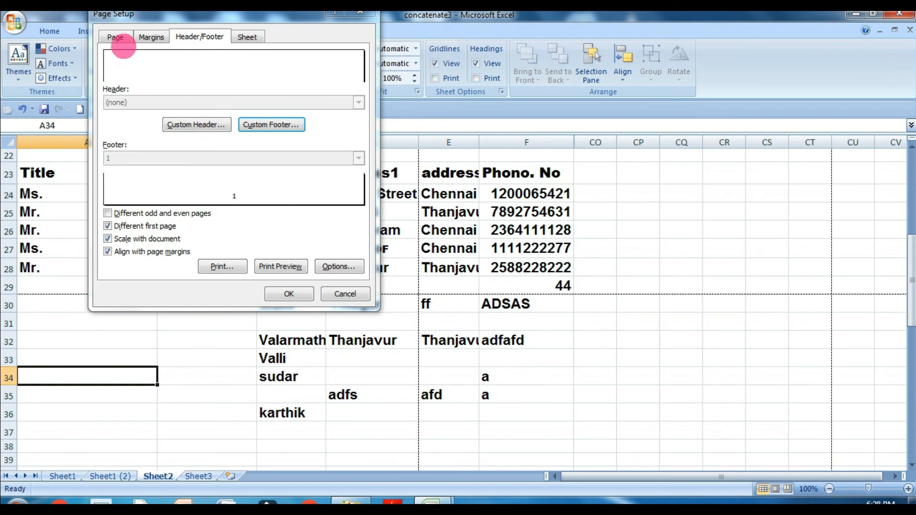
click(116, 38)
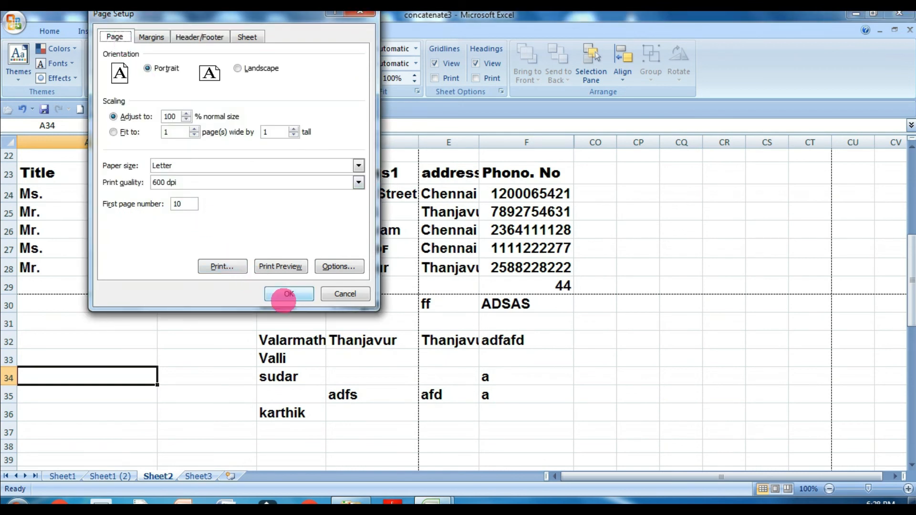
click(289, 296)
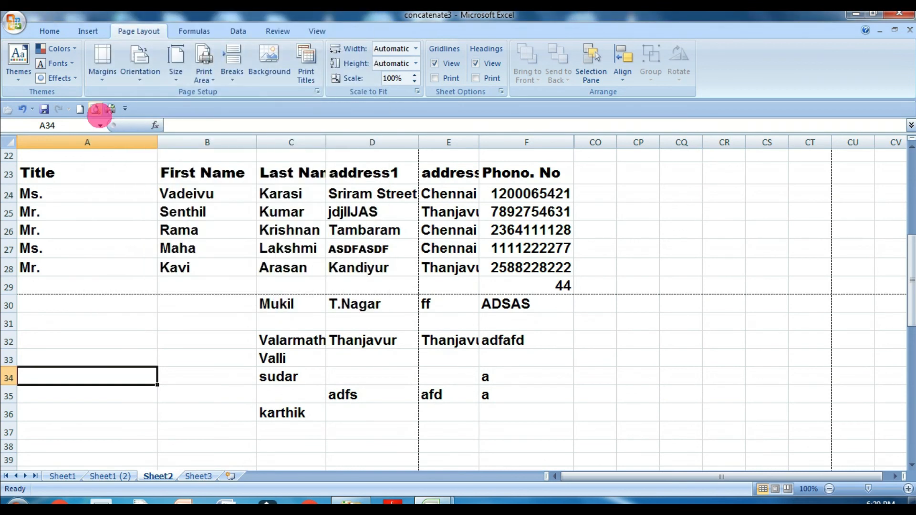
Check the footer page numbers on the first three pages of Sheet2 in Print Preview, and close the preview
click(95, 109)
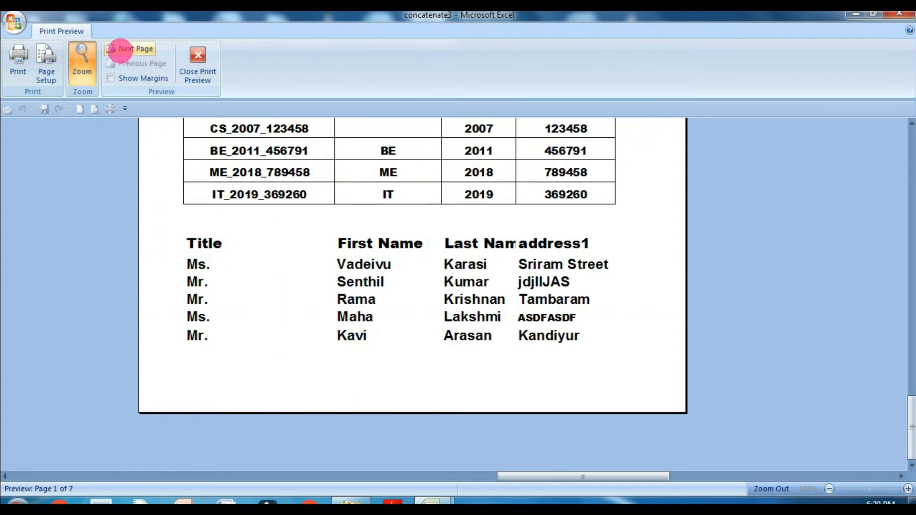
click(125, 49)
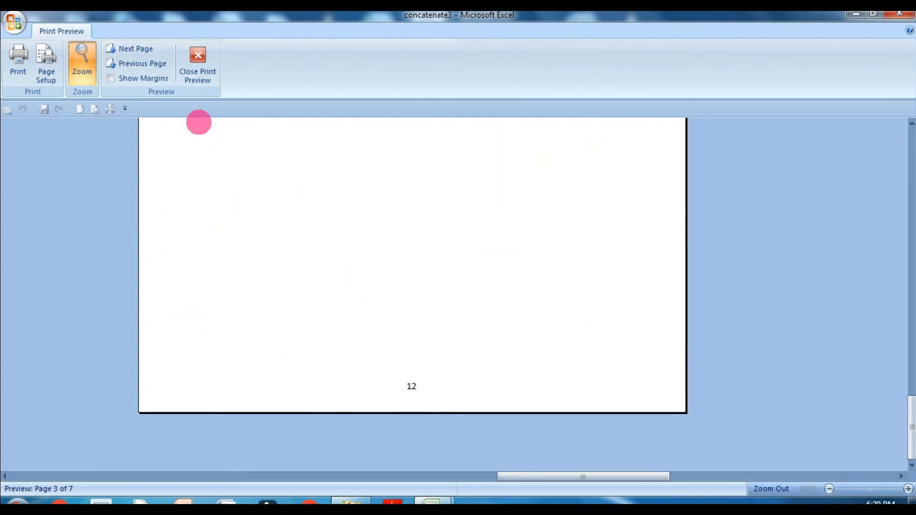
click(190, 72)
Turn off the Different first page option in the header and footer settings of Sheet2
click(320, 93)
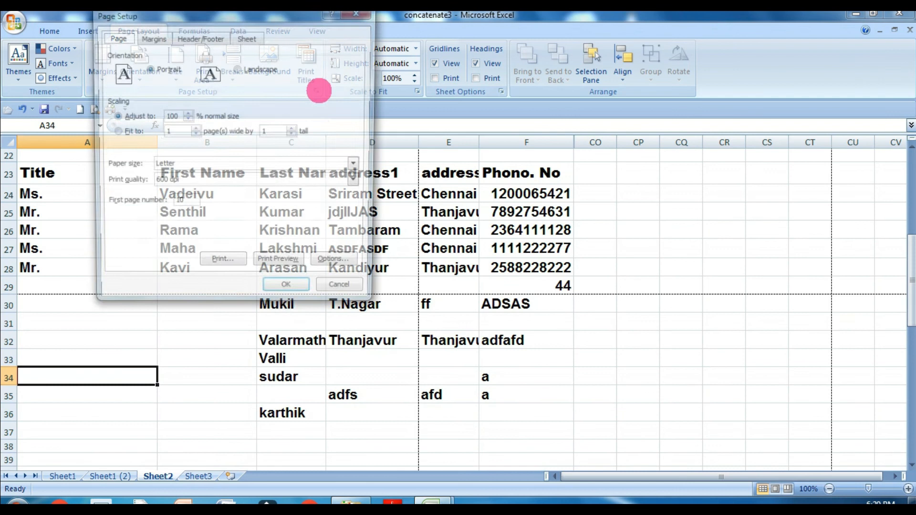
click(200, 37)
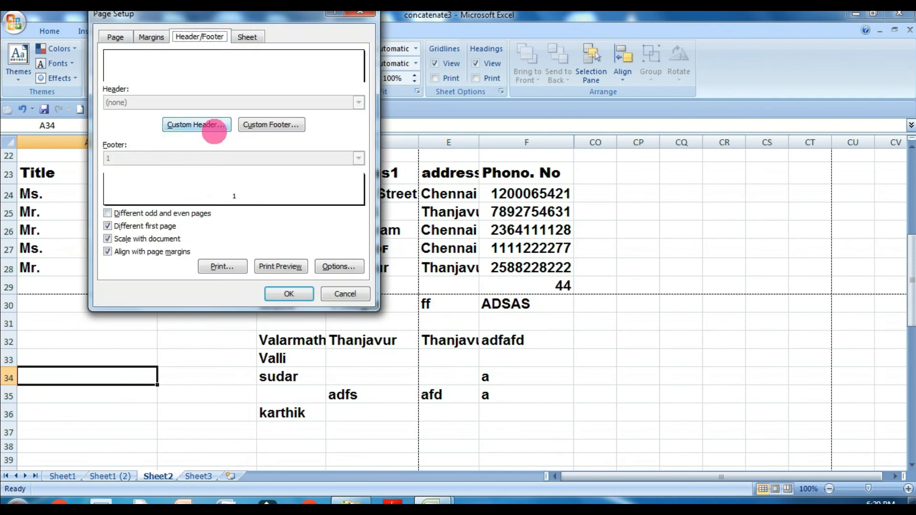
click(165, 228)
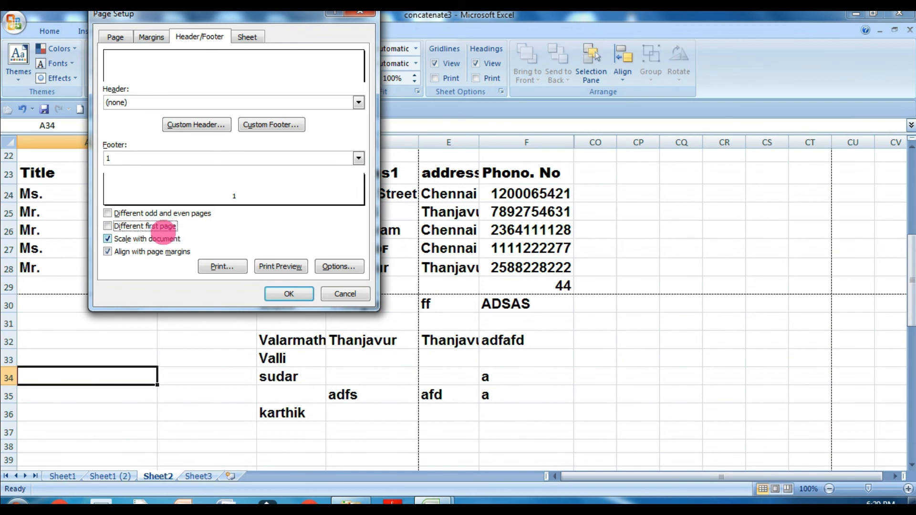
click(289, 293)
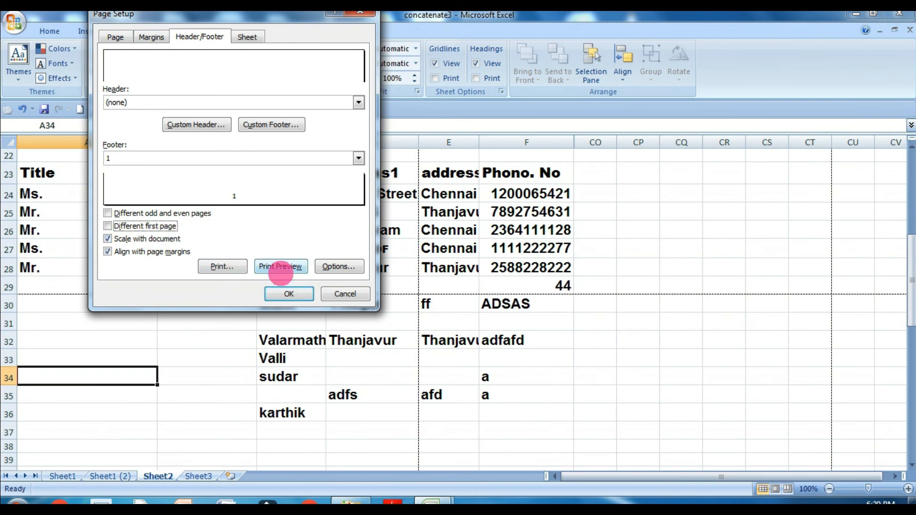
Preview the footer page numbers from the first to the last page of Sheet2, and close the preview
click(281, 267)
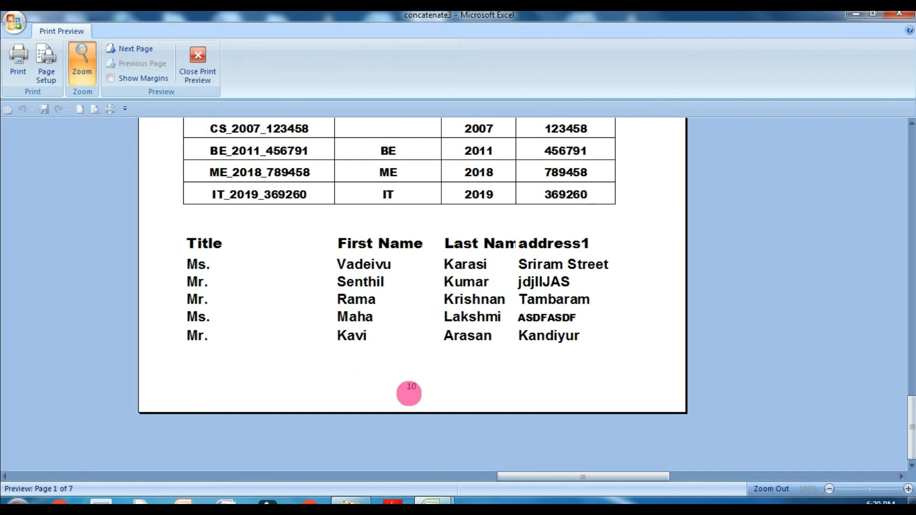
click(133, 50)
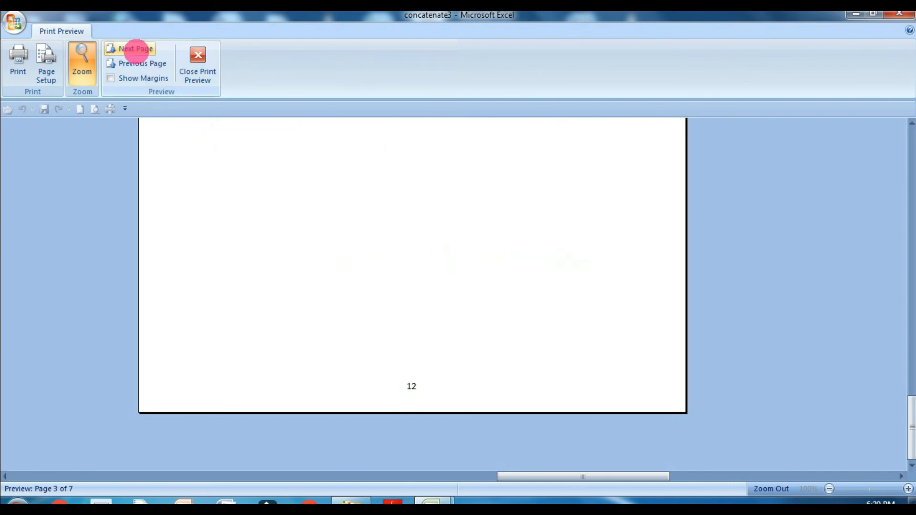
click(136, 50)
click(136, 50)
click(136, 50)
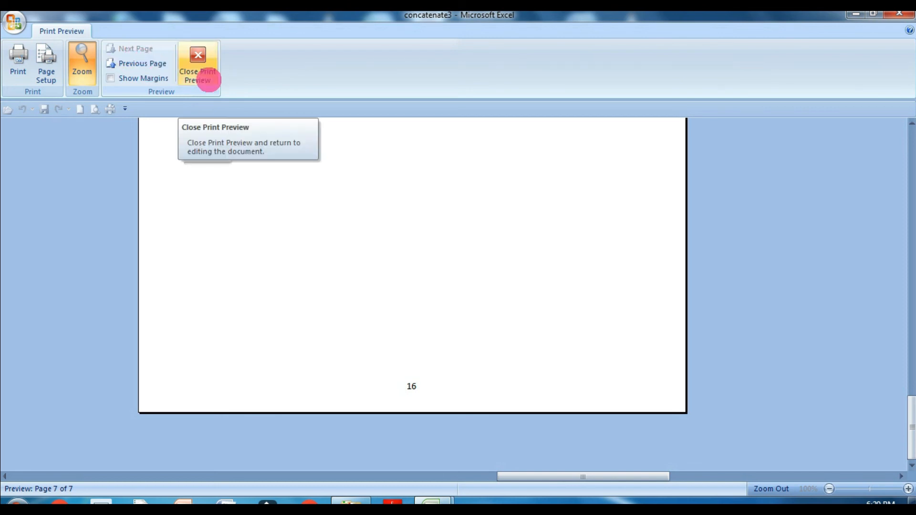
click(208, 76)
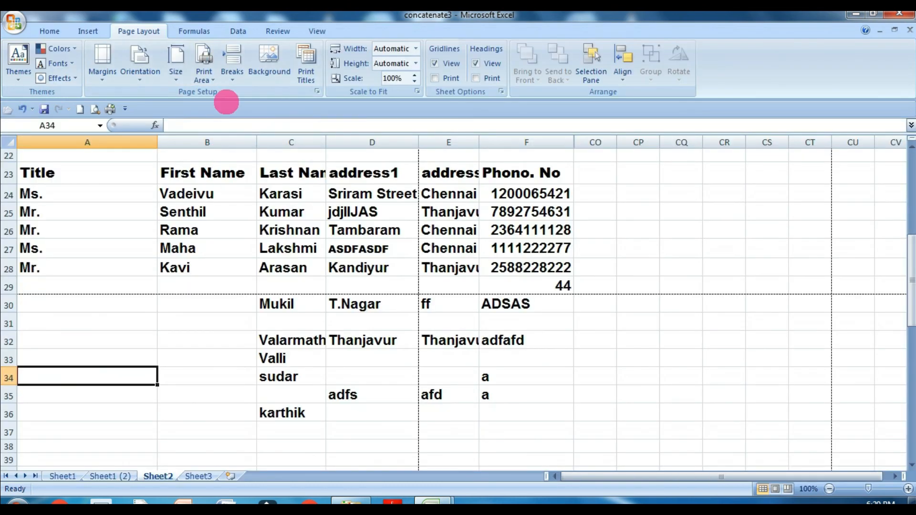
Set the first page number of Sheet2 to 15 in Page Setup
click(317, 92)
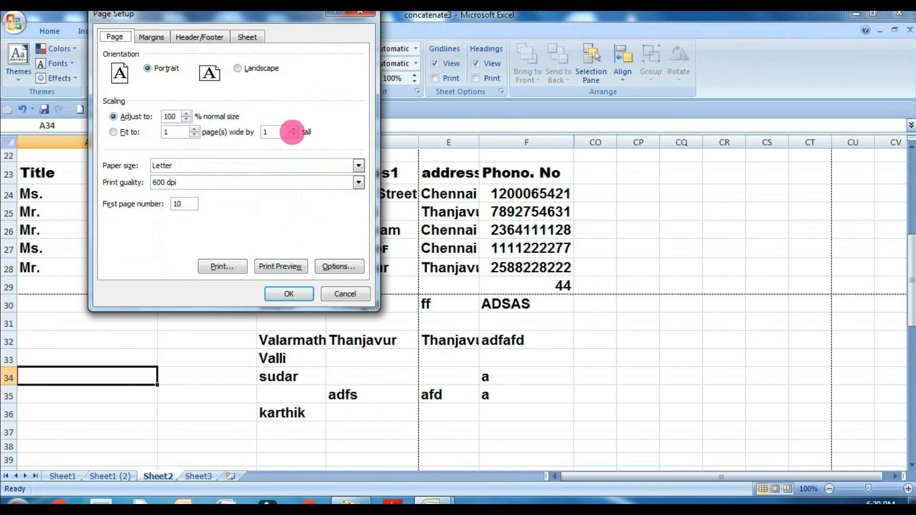
click(186, 205)
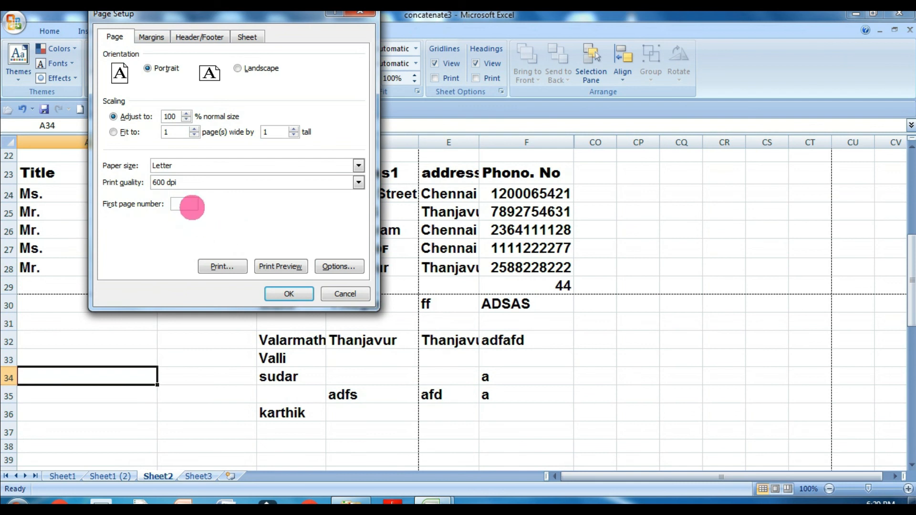
key(Num_Lock)
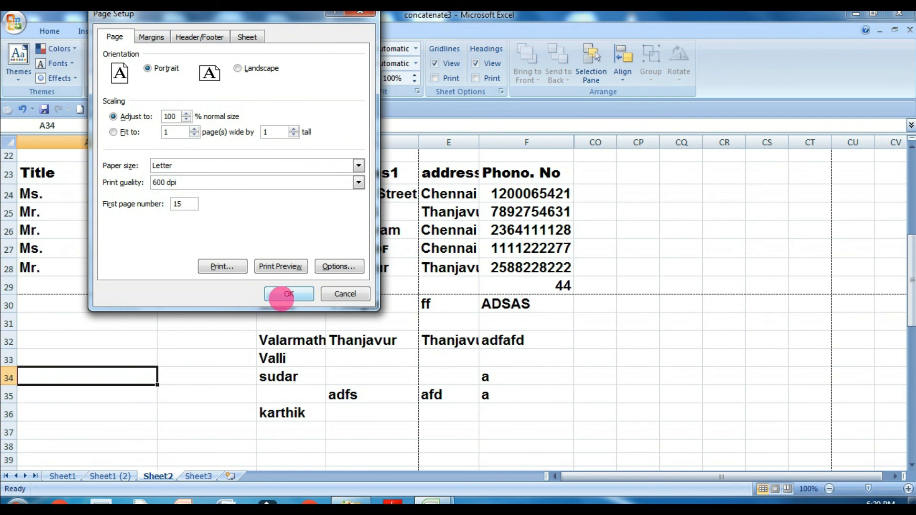
Preview the renumbered footers on the opening pages of Sheet2, and close Print Preview
click(280, 266)
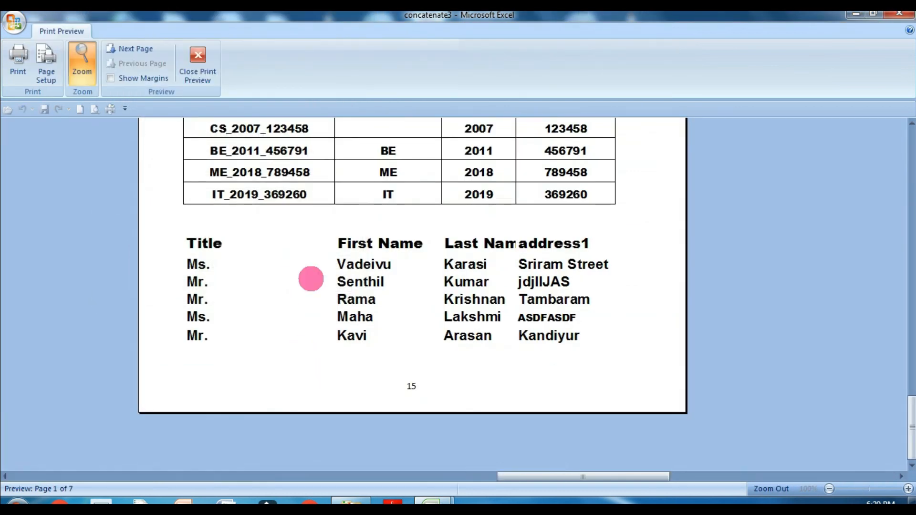
click(133, 50)
click(135, 50)
click(198, 65)
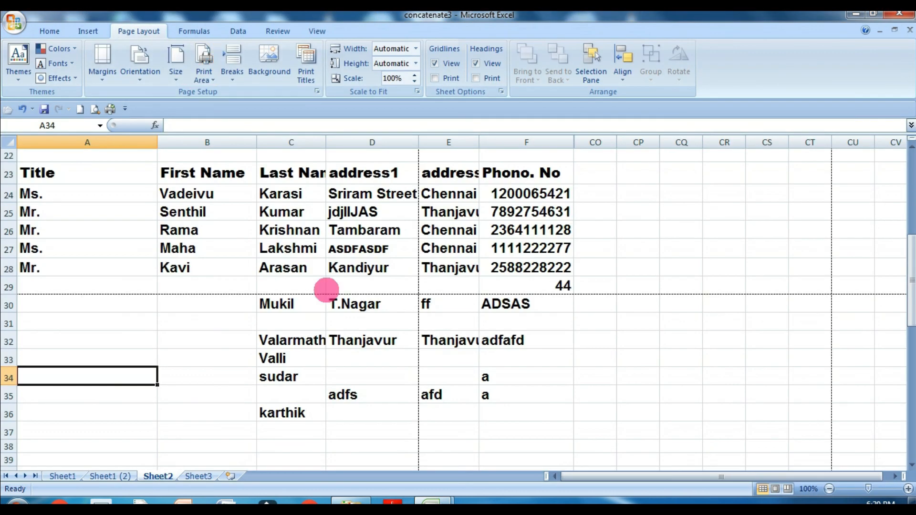